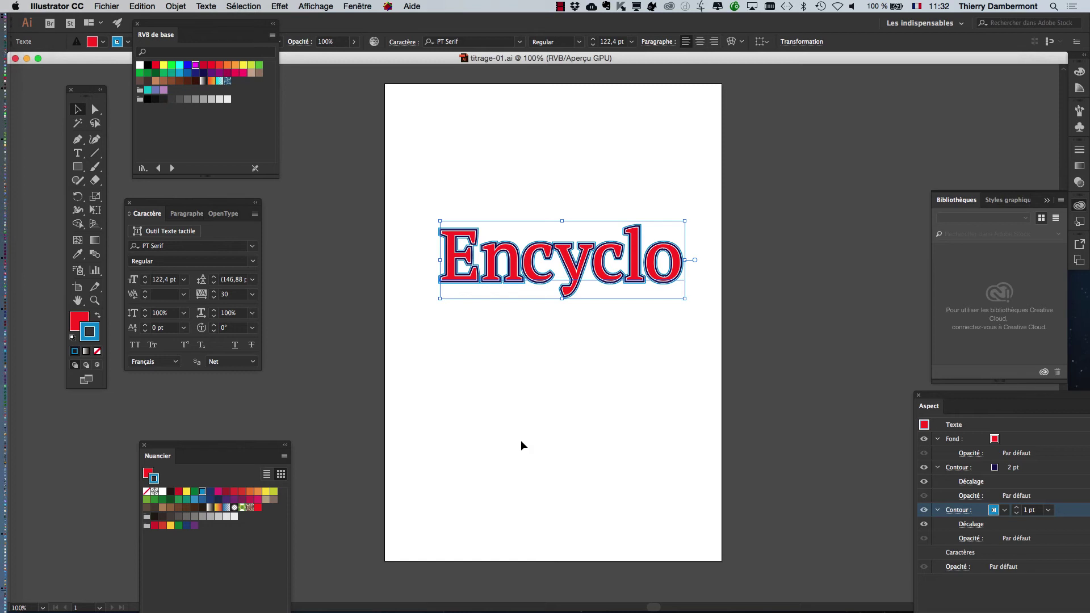
Shrink the artboard to about 159 mm wide so that it fits closely around the "Encyclo" title.
left_click(507, 404)
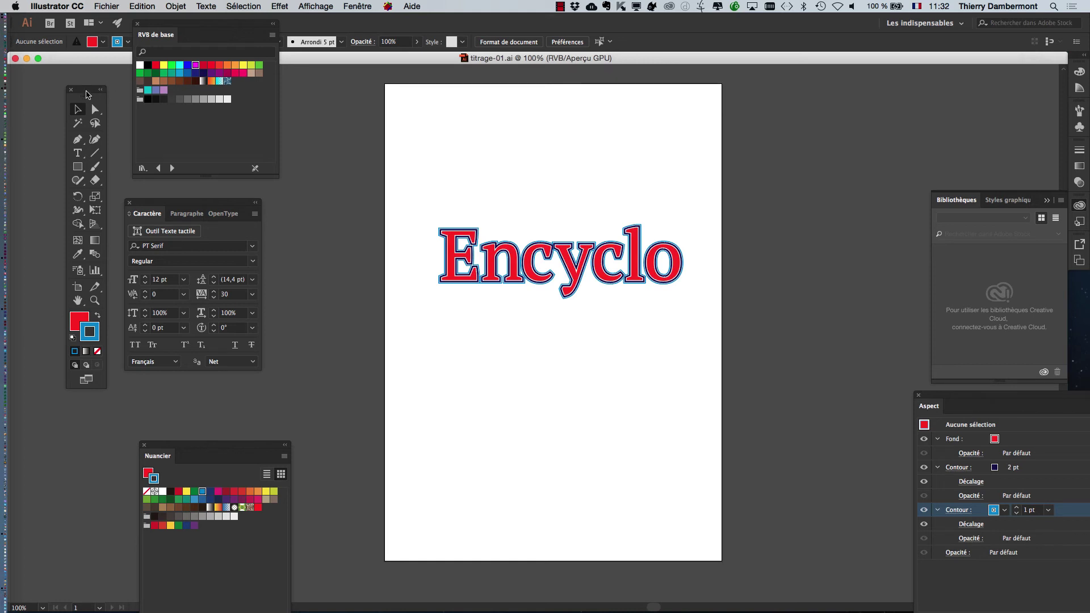
left_click_drag(93, 89, 332, 84)
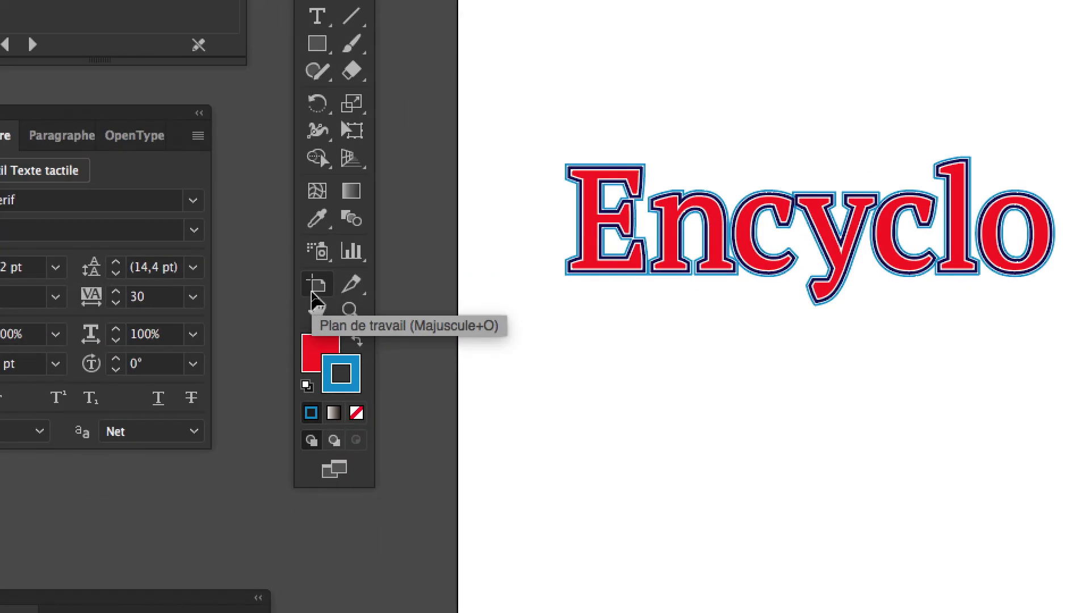
left_click(312, 293)
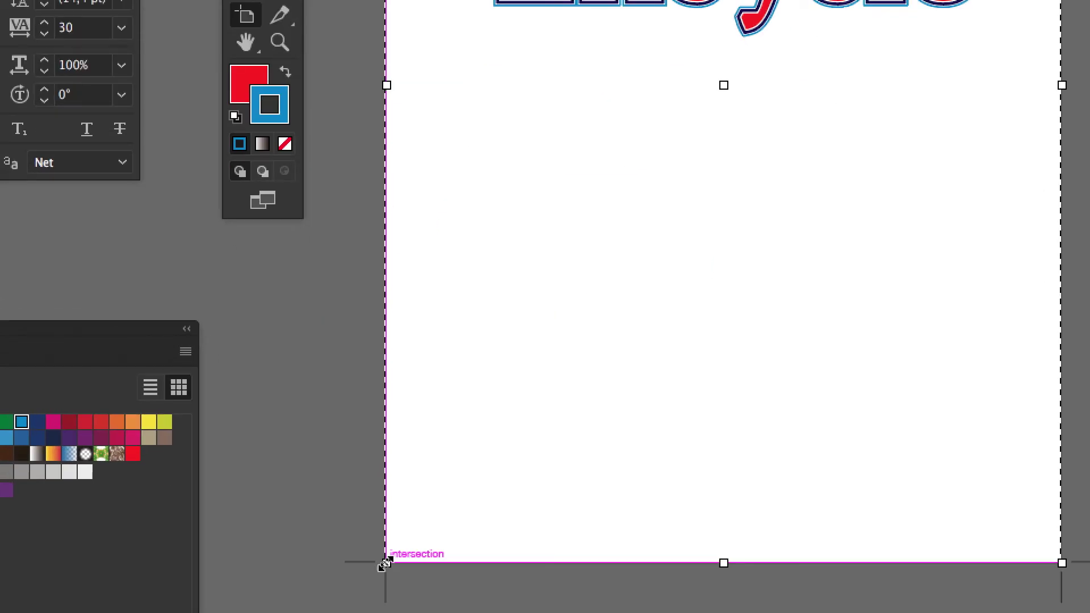
left_click_drag(384, 564, 477, 50)
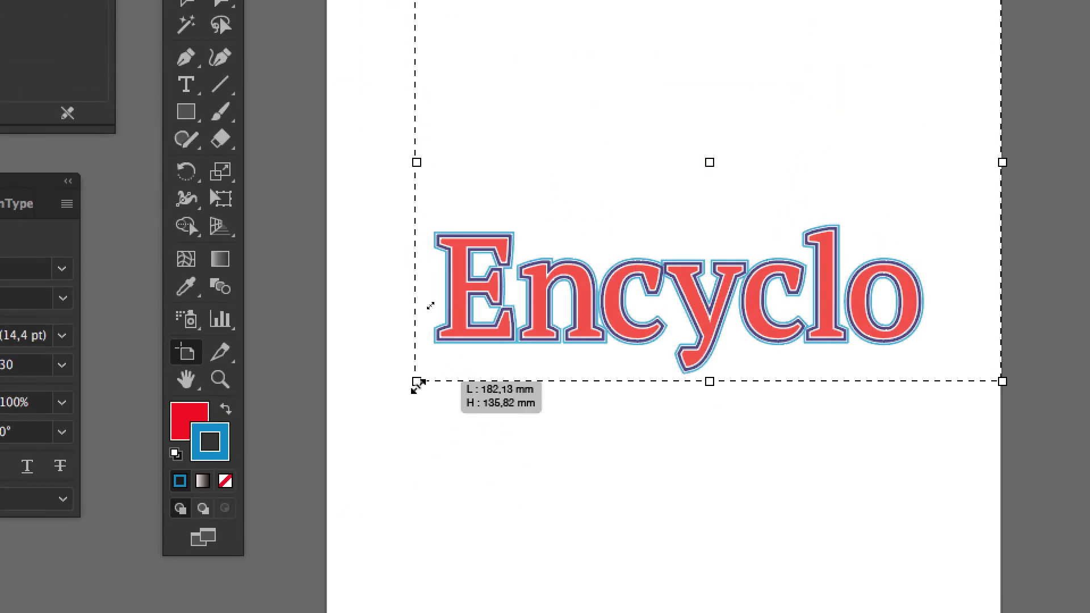
left_click_drag(418, 387, 421, 388)
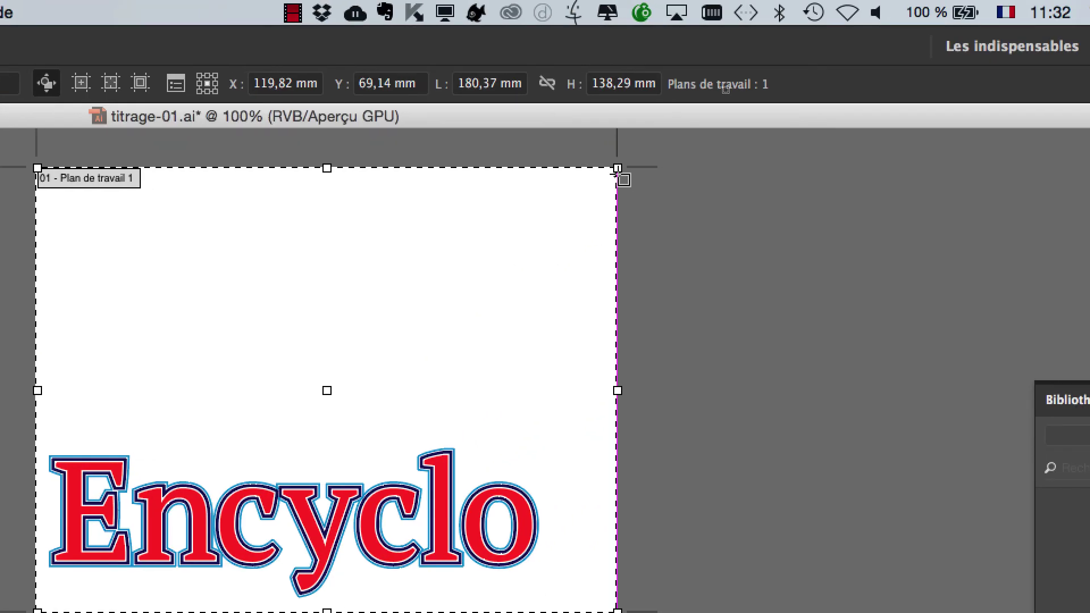
left_click_drag(618, 168, 596, 418)
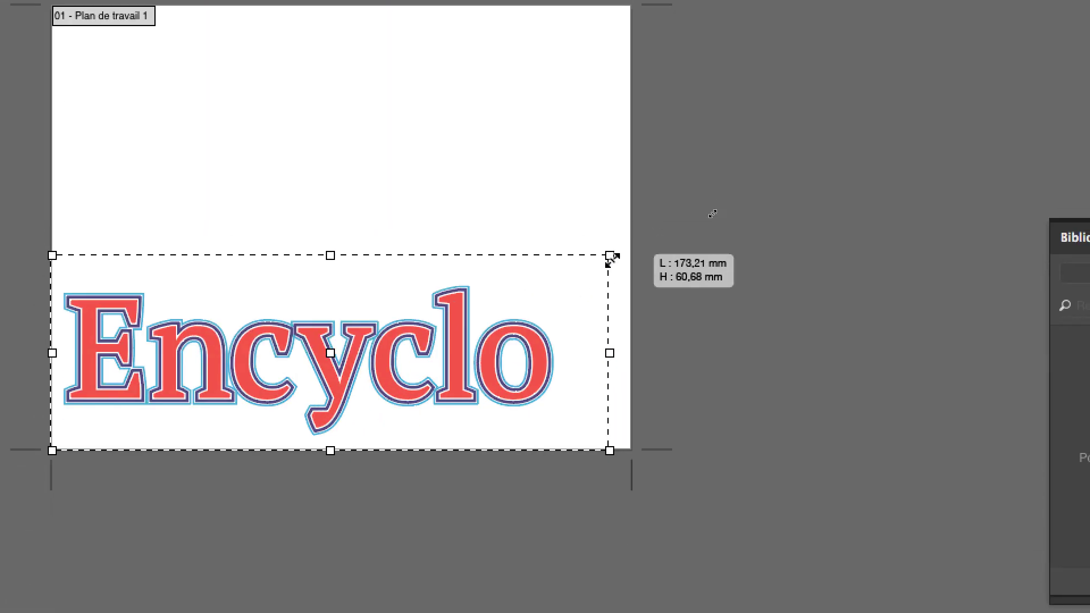
mouse_move(612, 258)
left_mouse_down()
mouse_move(614, 268)
mouse_move(594, 264)
left_mouse_up()
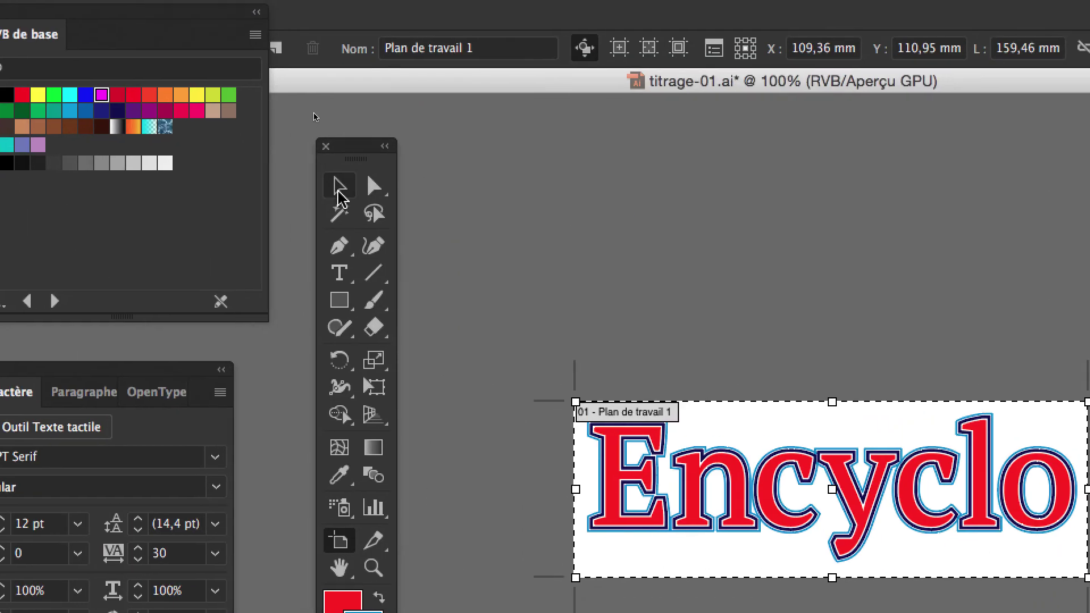
left_click(339, 187)
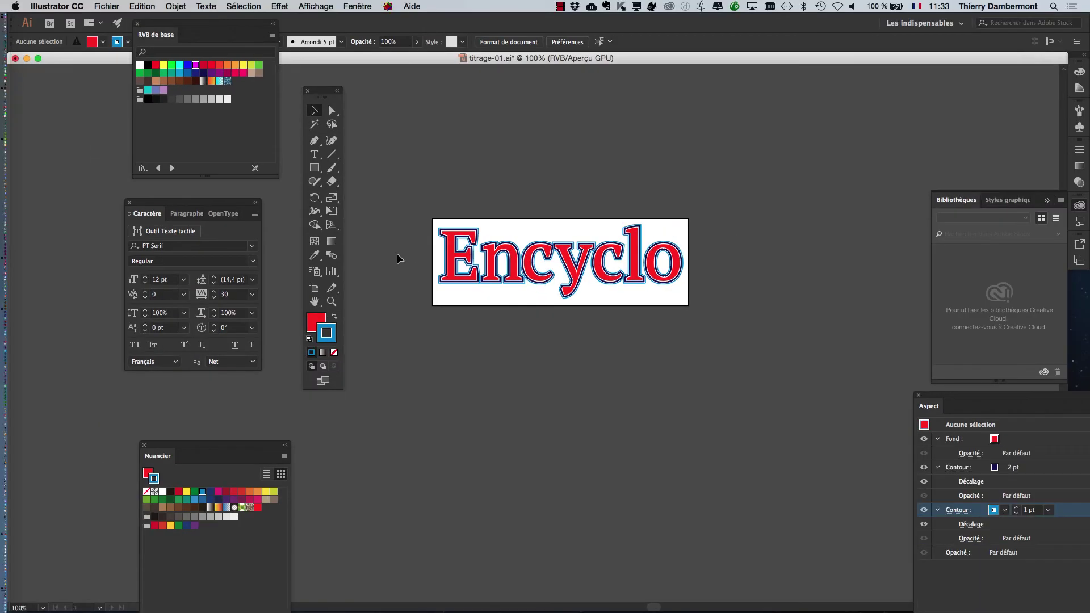
Save the title document titrage-01.ai with its resized artboard.
left_click(106, 6)
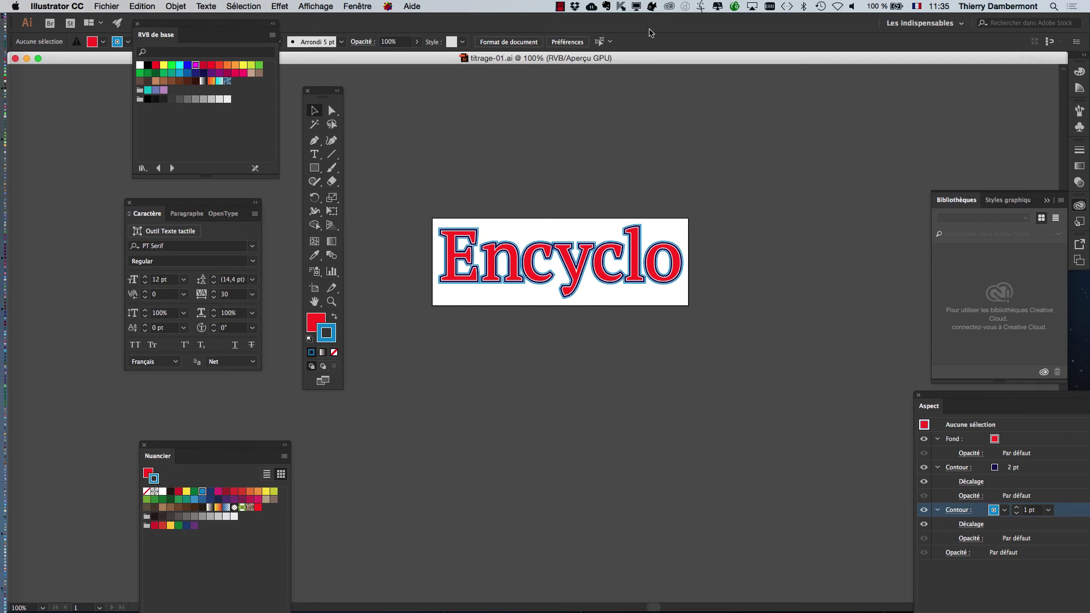
left_click(106, 5)
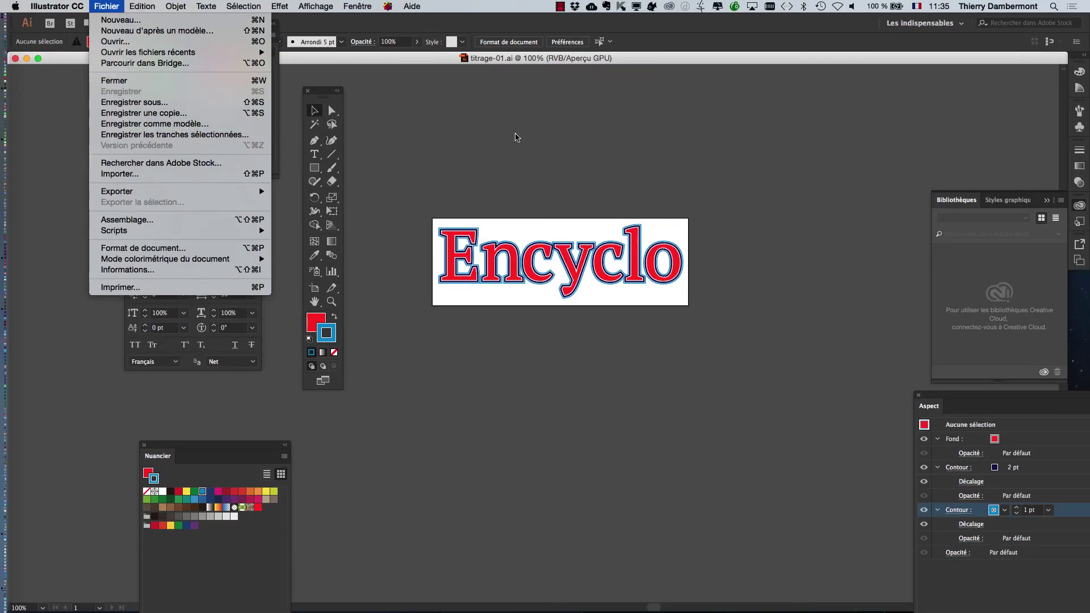
left_click(1089, 169)
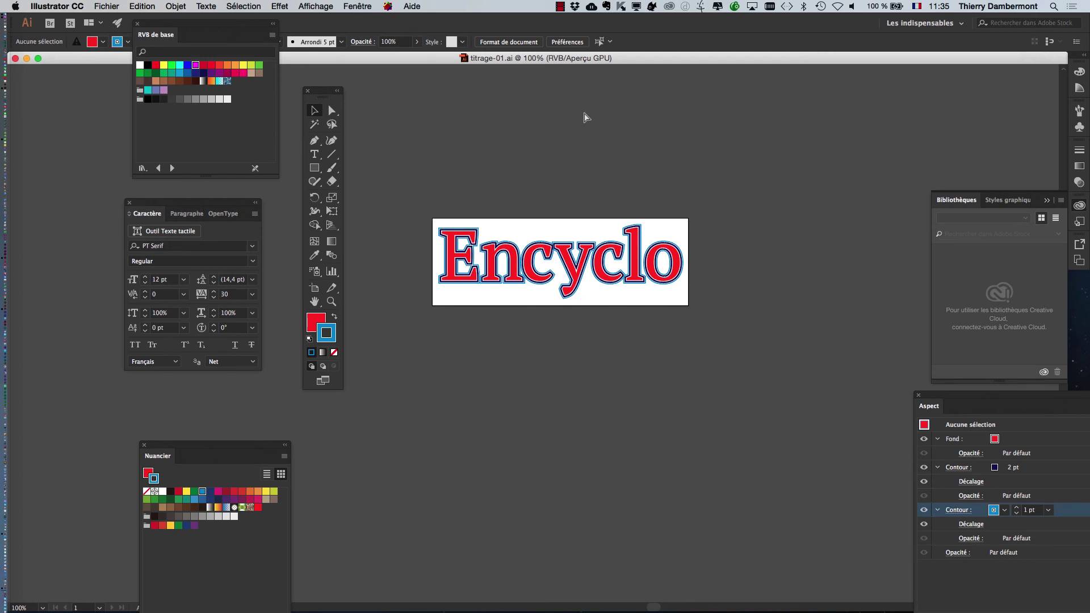
Switch to InDesign and display the full cover, page 21, of the encyclopedia layout.
key("super+Tab")
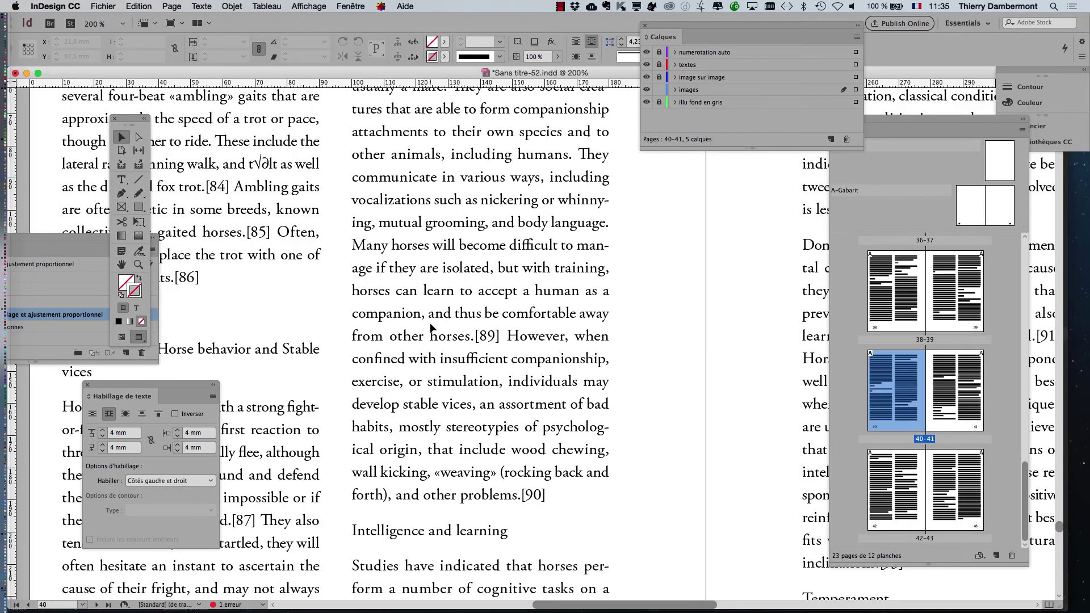
key("super+minus")
key("super+minus")
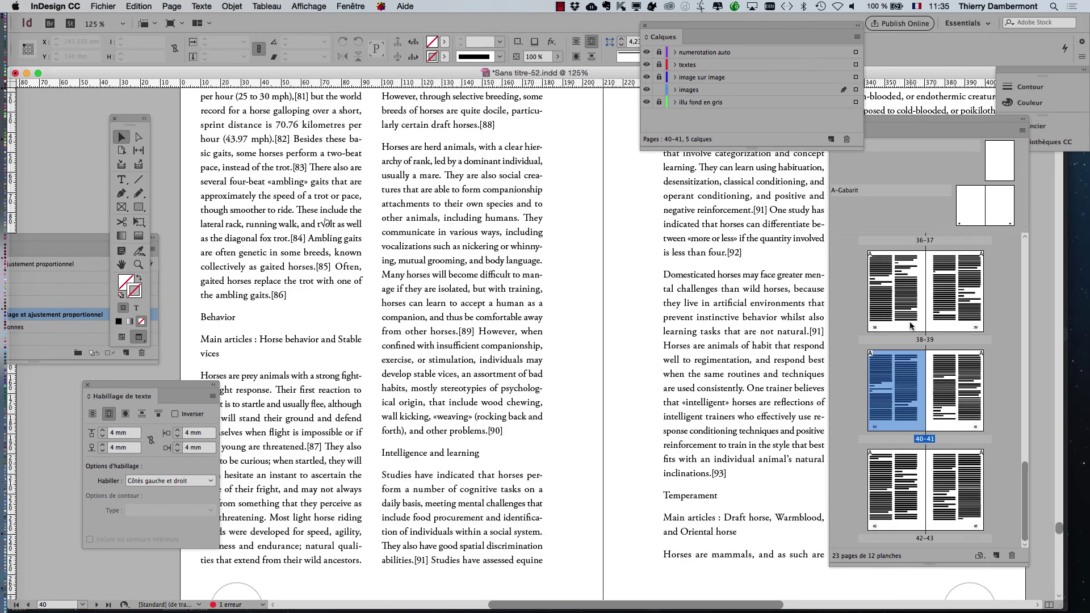
scroll(968, 301, "up", 10)
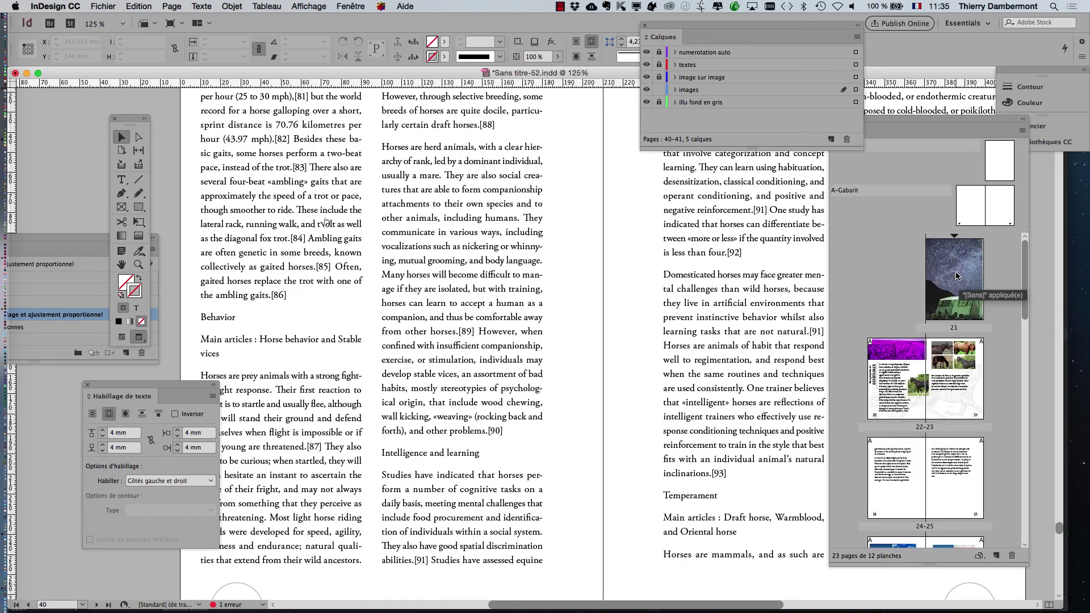
double_click(956, 276)
left_click(395, 343)
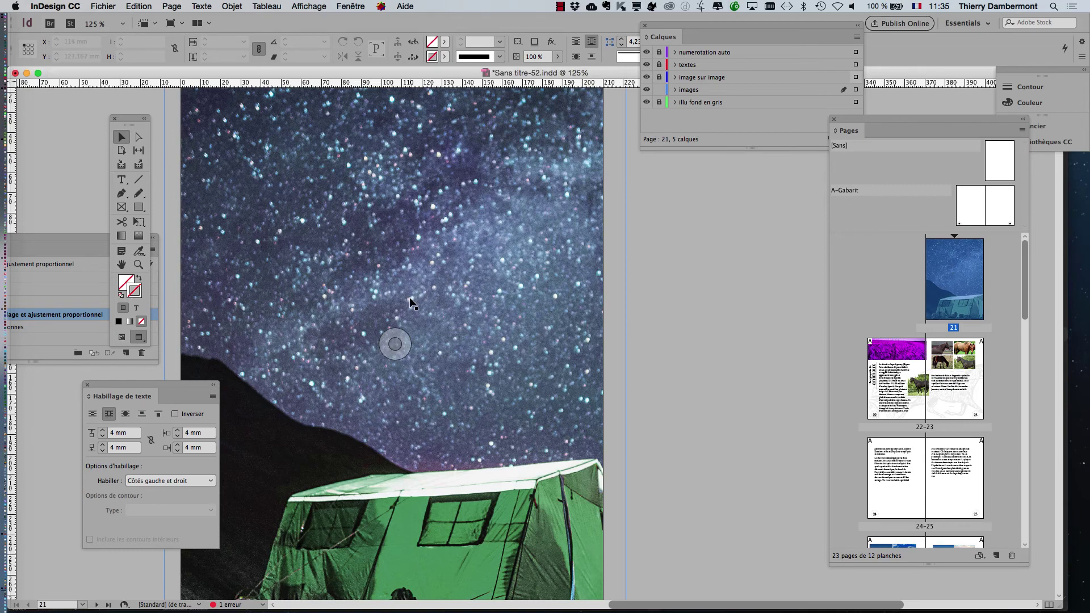
key("super+minus")
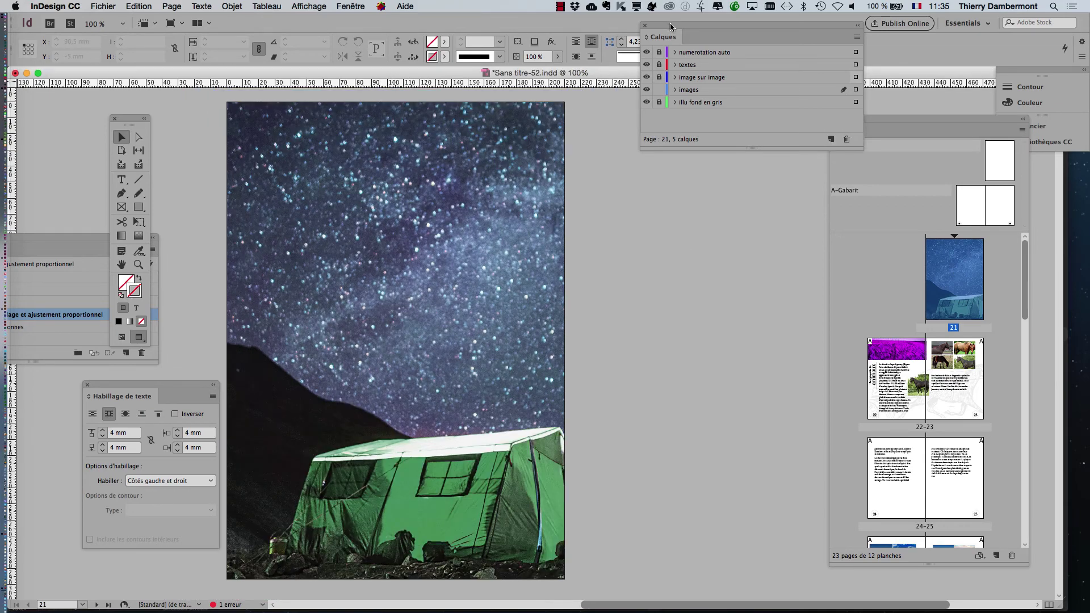
Add a new layer directly above the "textes" layer.
left_click_drag(671, 26, 621, 136)
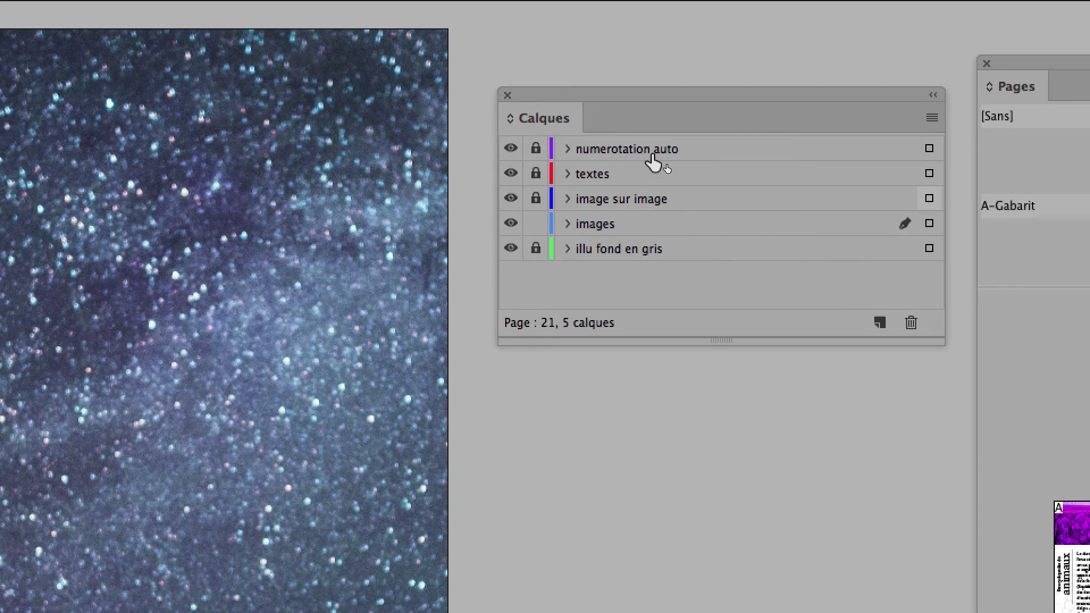
left_click(707, 192)
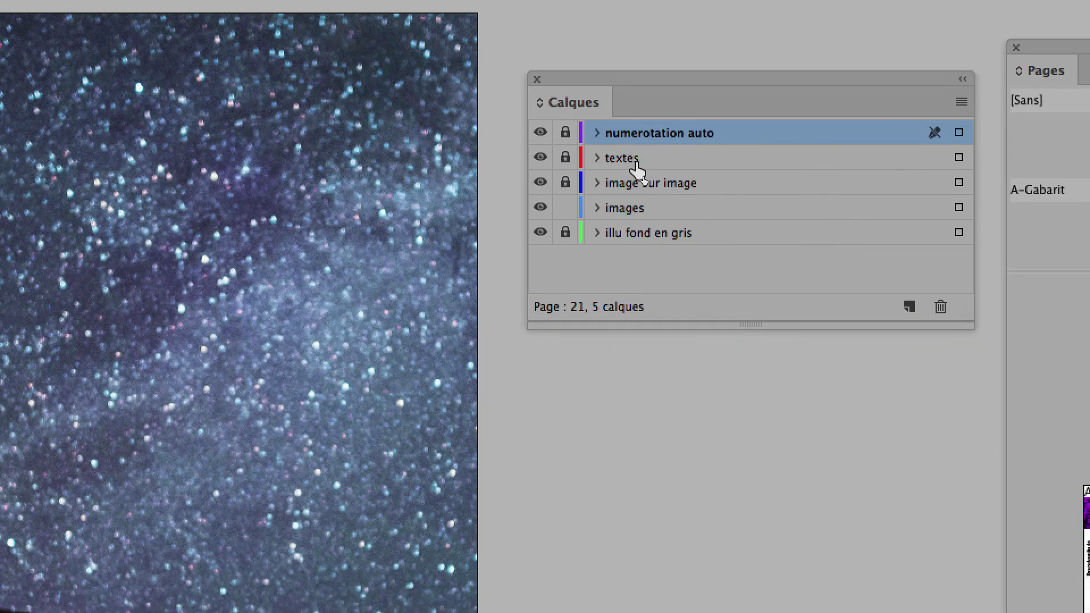
left_click(619, 204)
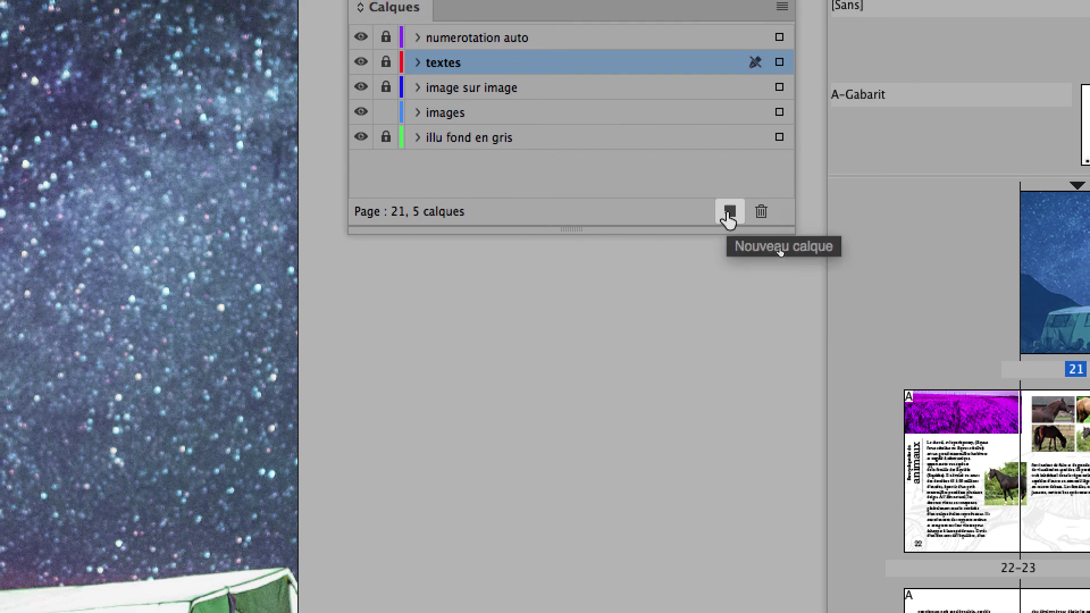
left_click(729, 216)
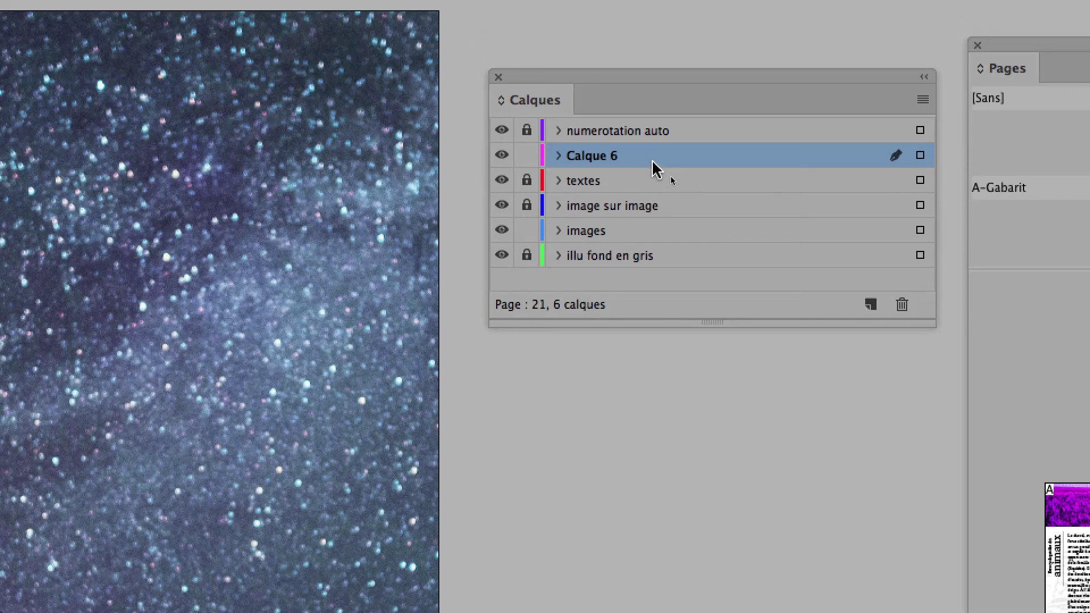
Name the new layer "titre premiere page" and lock the "images" layer.
double_click(523, 59)
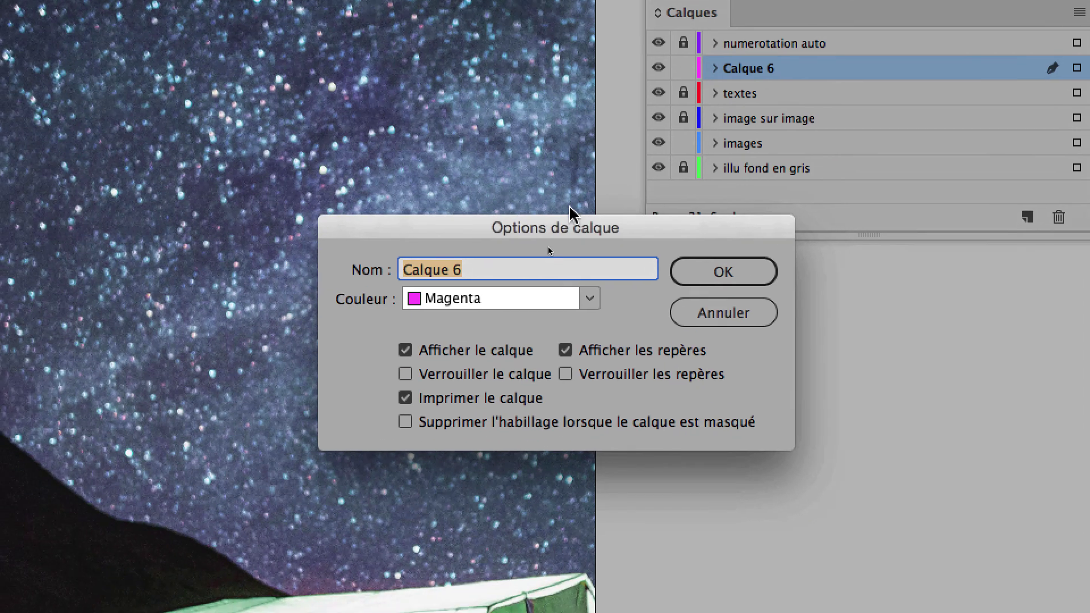
type("titre ")
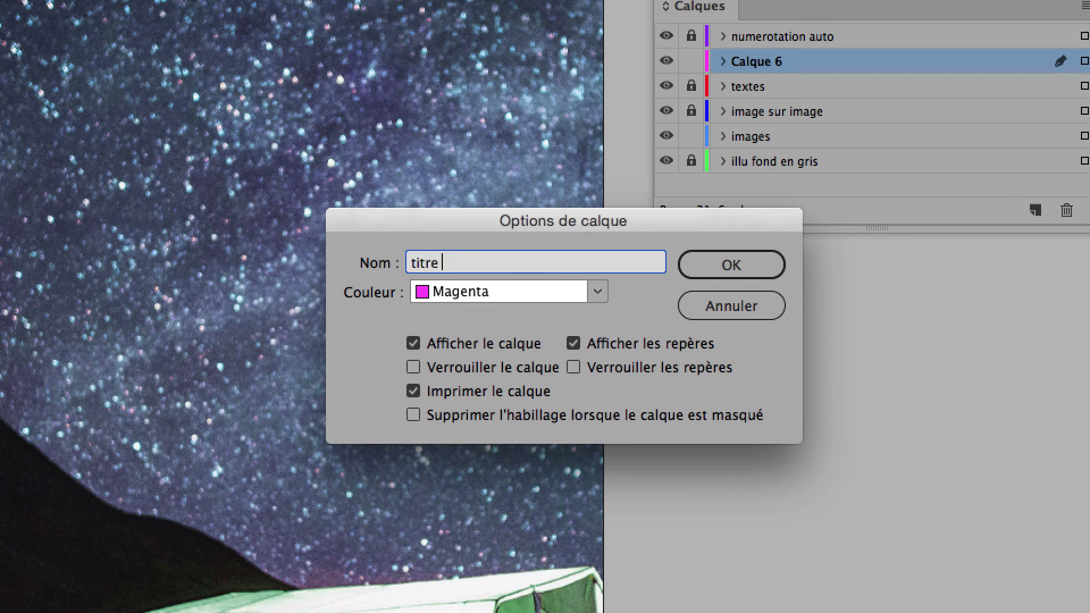
type("premiere page")
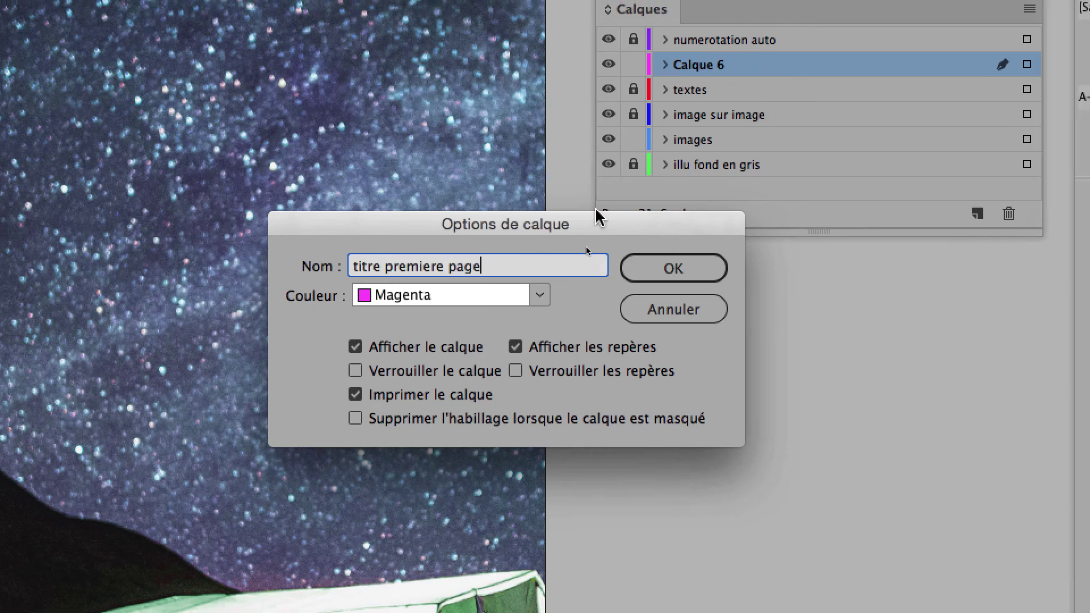
left_click(731, 264)
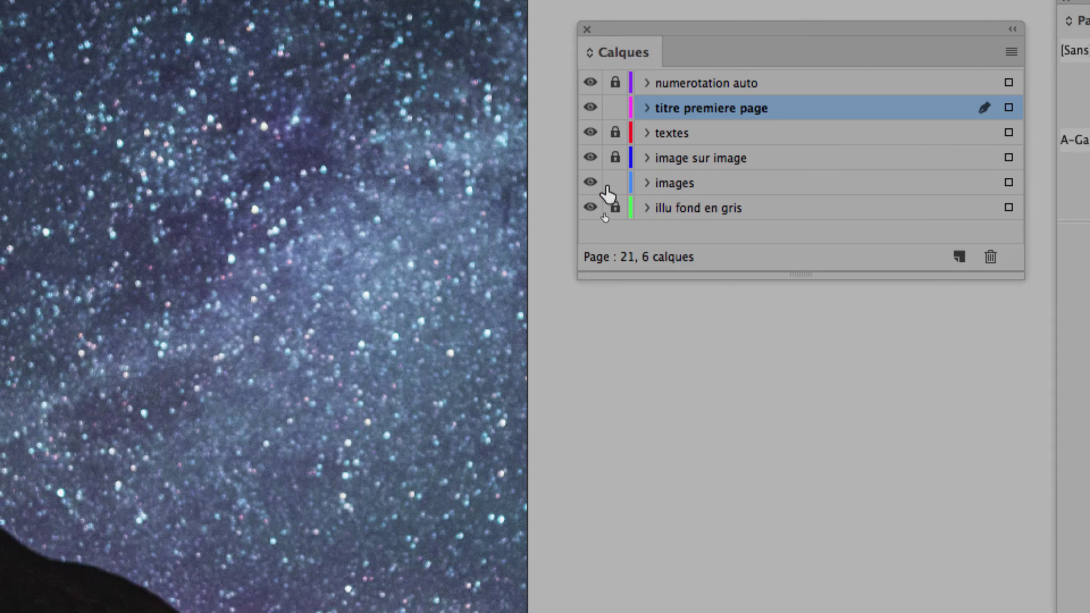
left_click(609, 186)
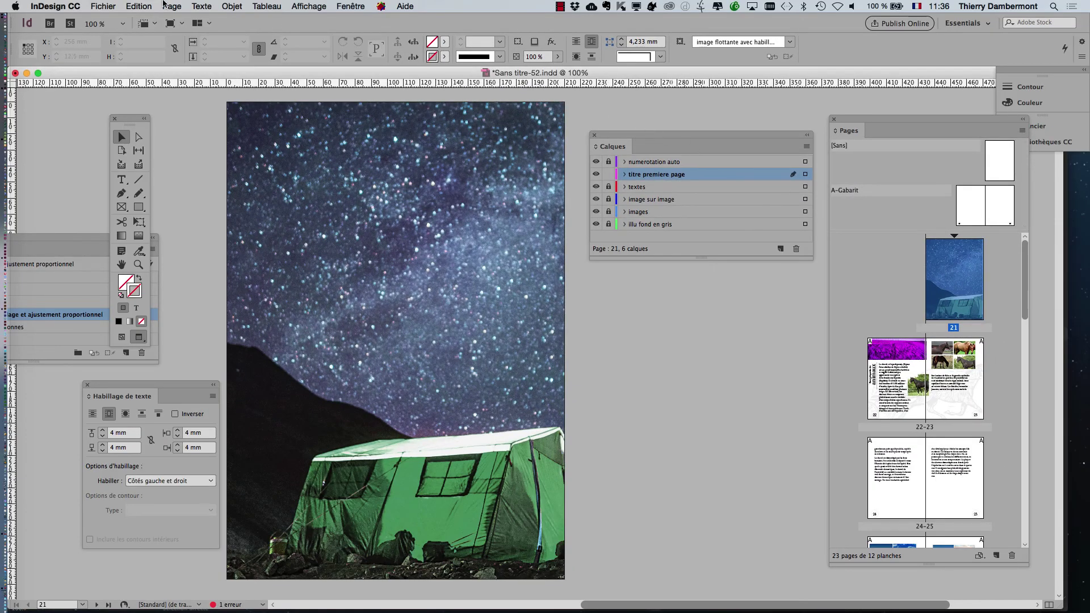
left_click(109, 6)
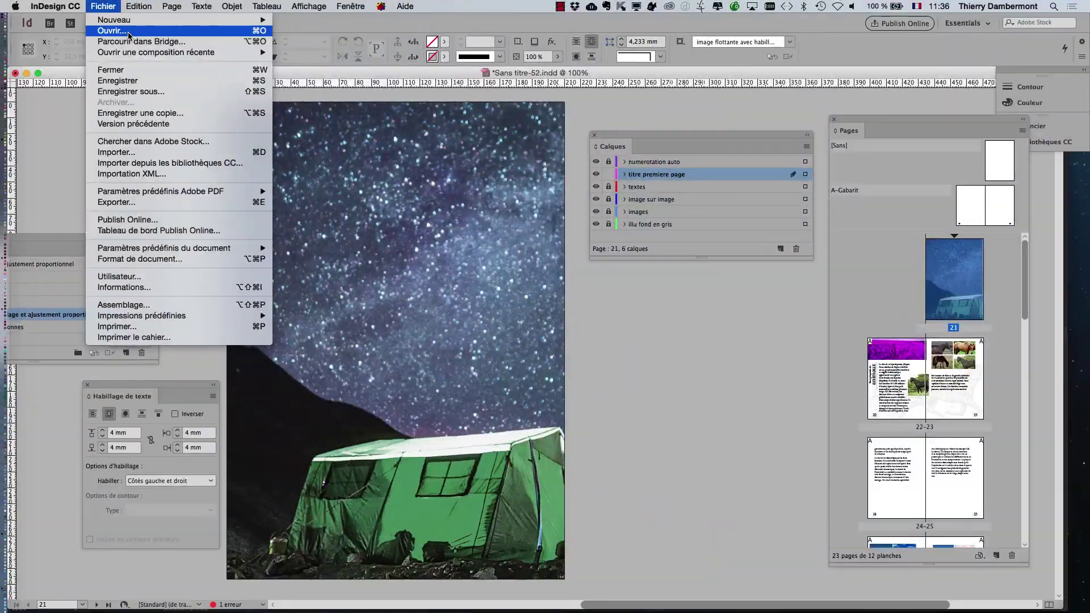
left_click(127, 33)
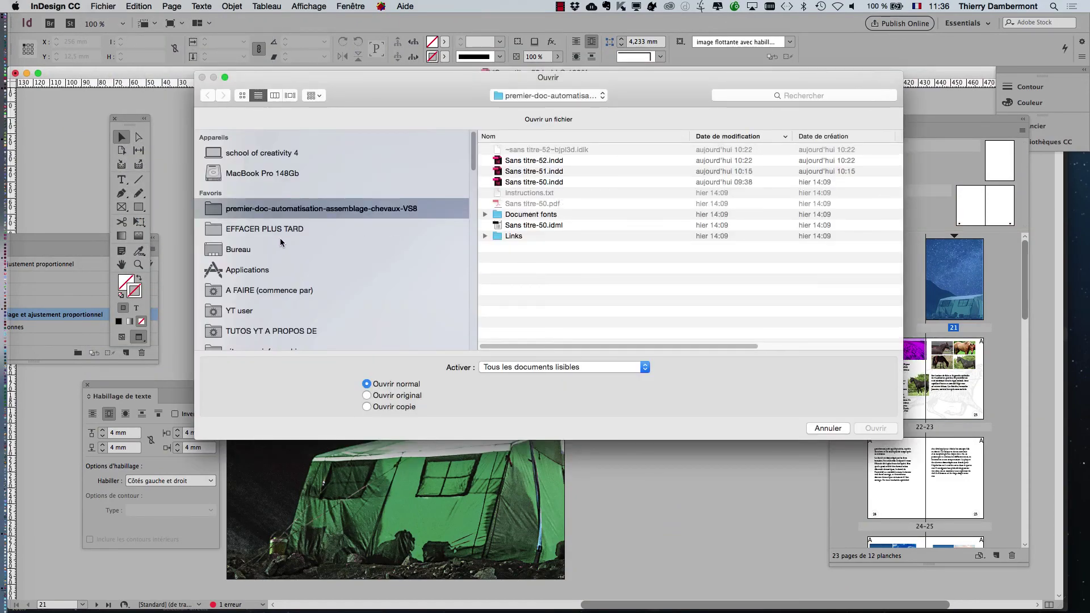
left_click(238, 252)
double_click(506, 151)
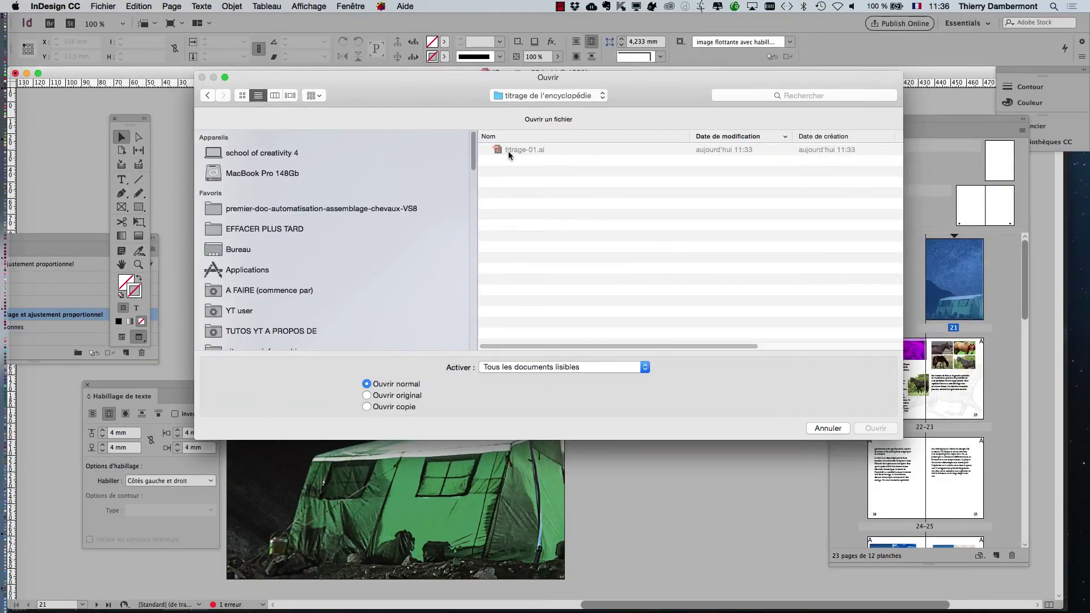
left_click(835, 435)
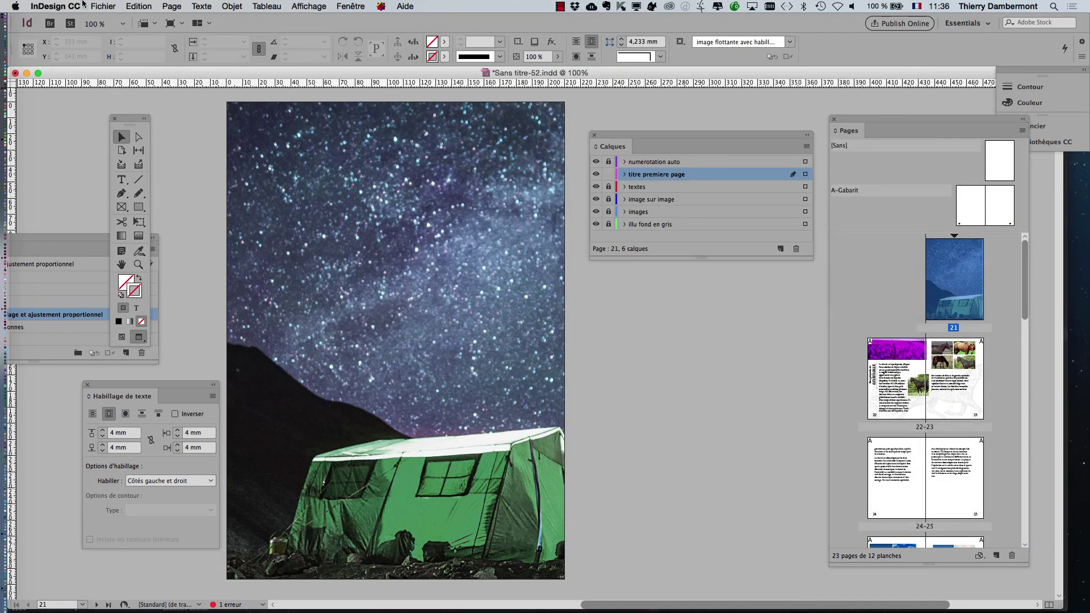
Import titrage-01.ai from the "titrage de l'encyclopédie" folder on the desktop.
left_click(86, 6)
left_click(135, 157)
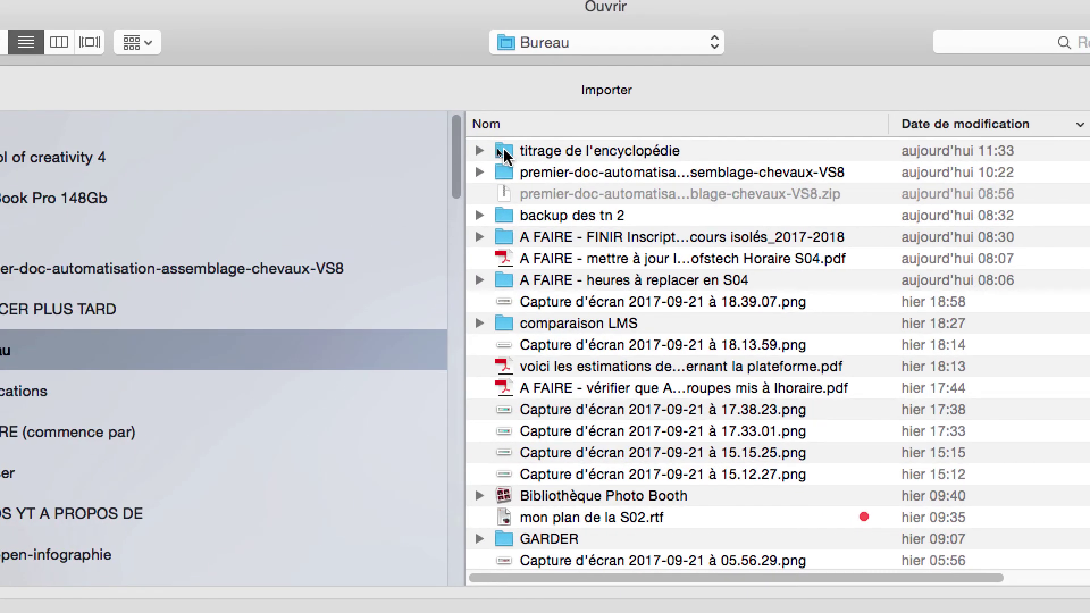
double_click(504, 154)
left_click(505, 152)
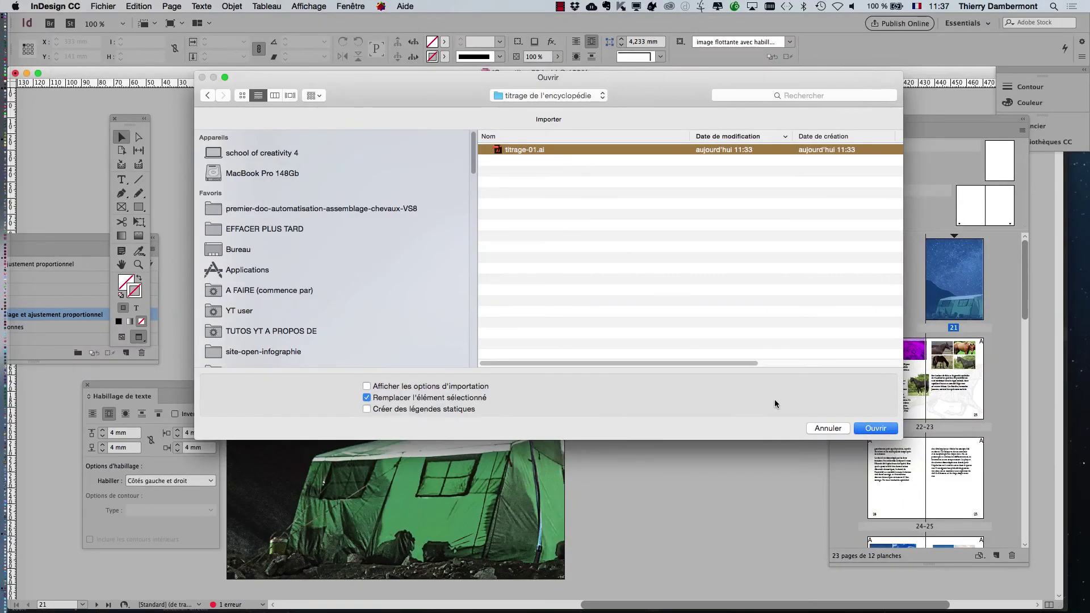
left_click(875, 428)
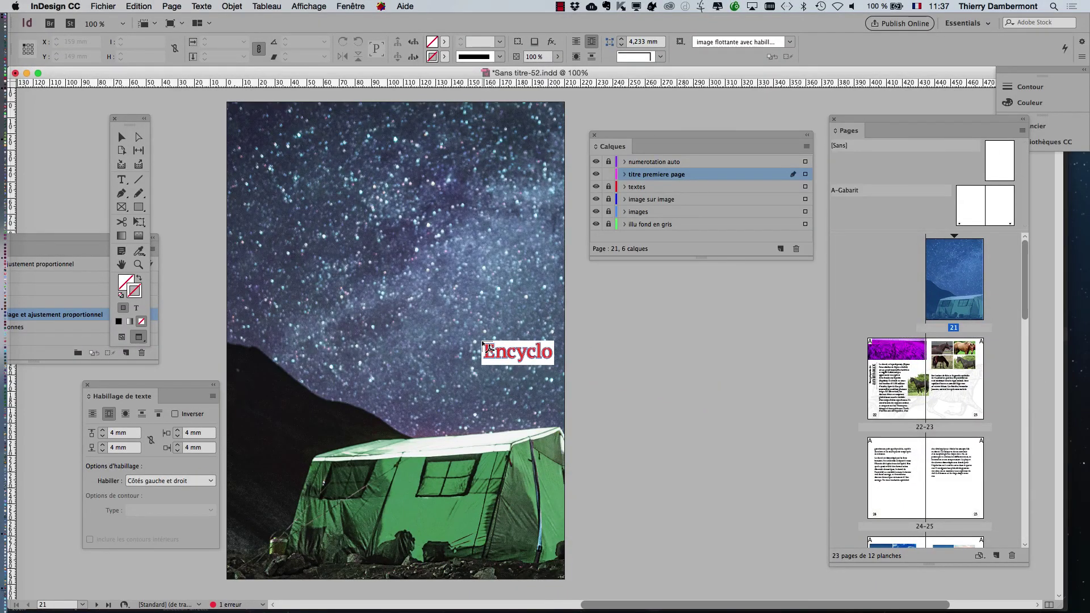
Place the imported title across the upper part of page 21, in a frame about 167 by 57 mm.
left_click(483, 345)
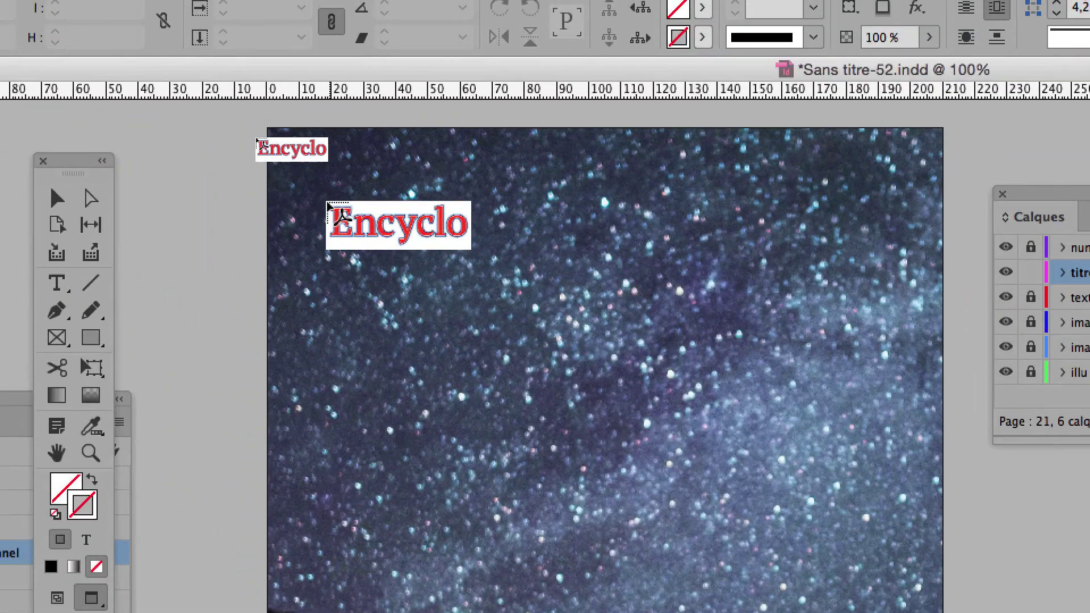
left_click_drag(63, 27, 211, 104)
left_click_drag(384, 230, 785, 351)
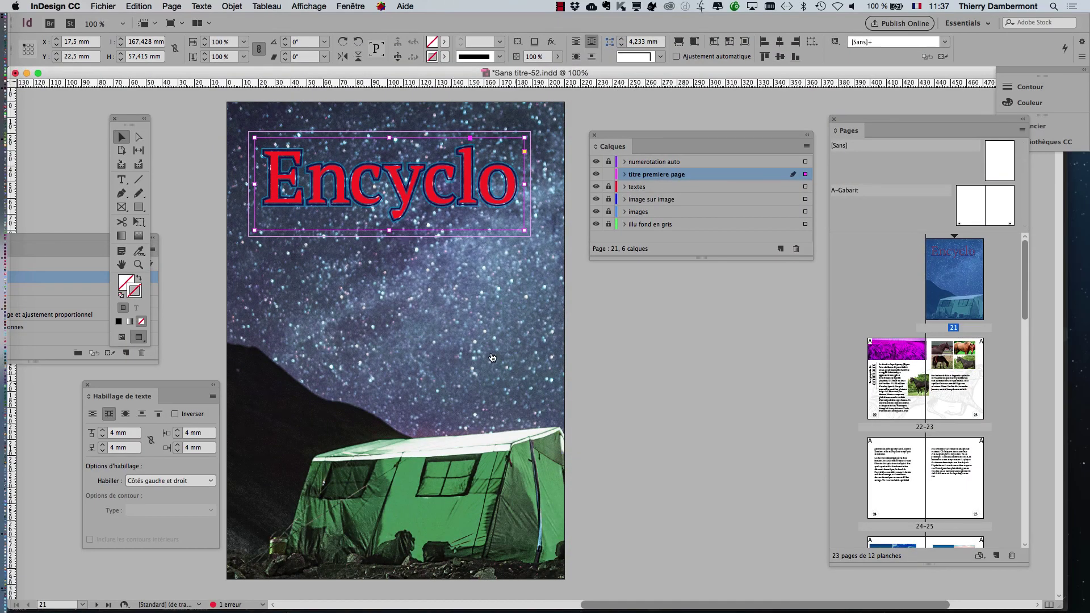
Switch to Illustrator and show the transparency grid behind the Encyclo title artwork.
key("super+Tab")
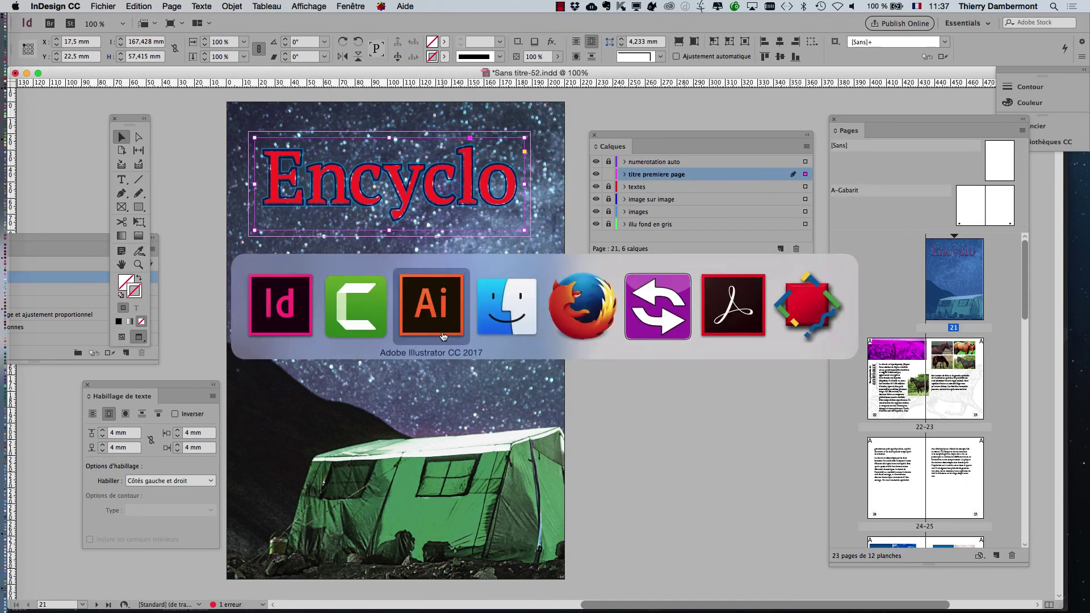
left_click(444, 335)
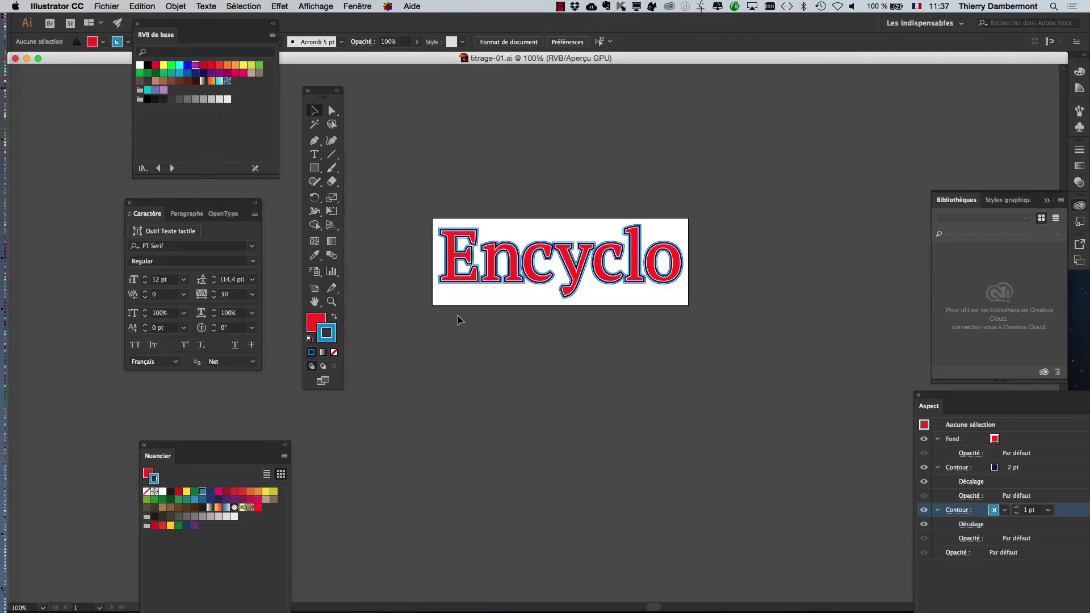
key("super+z")
key("super+shift+z")
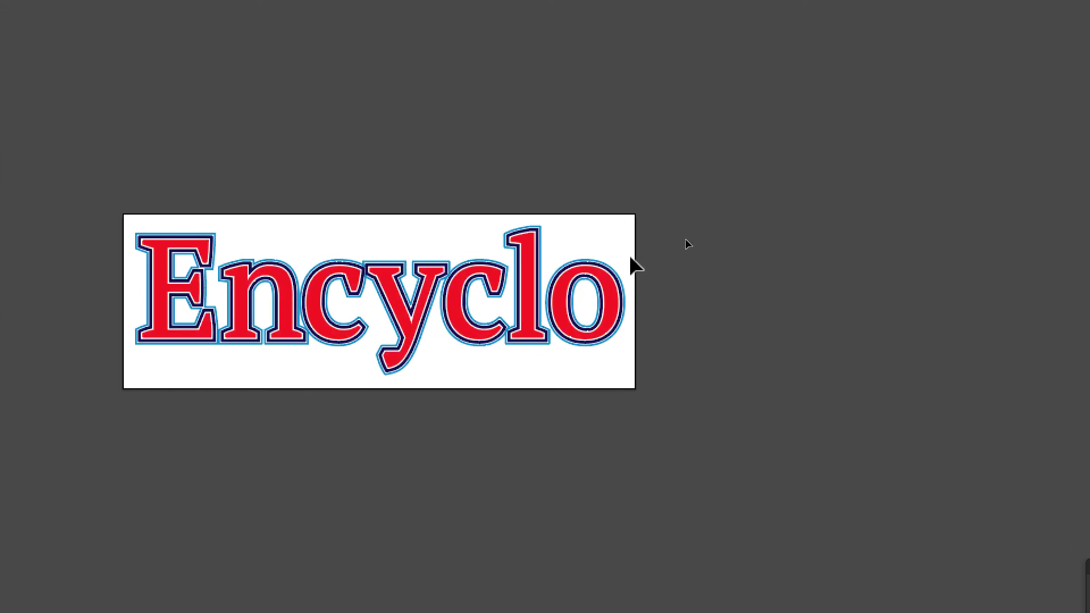
key("super+z")
key("super+shift+z")
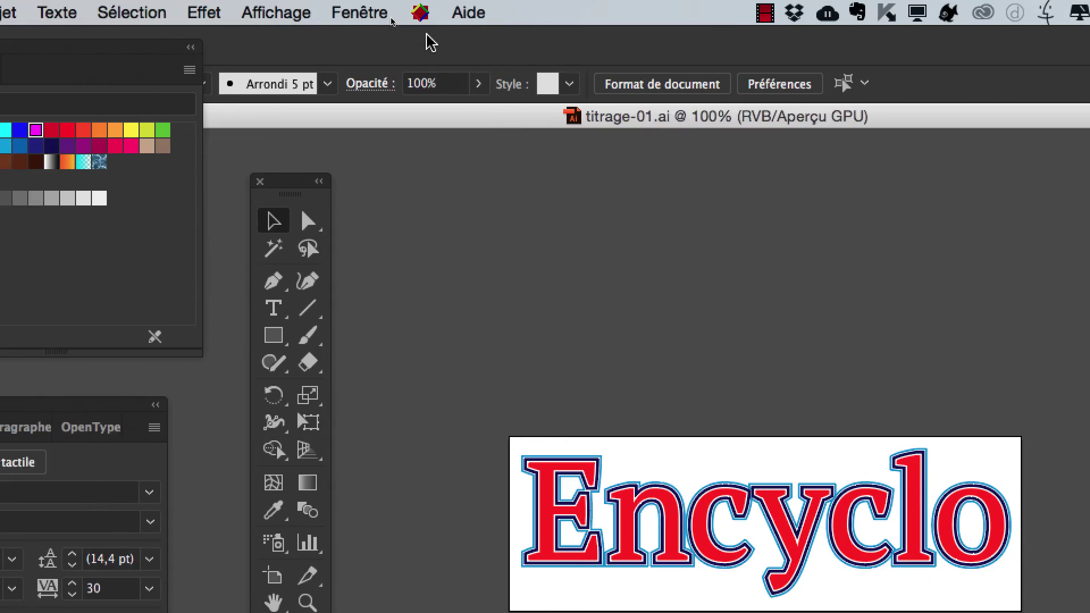
left_click(276, 13)
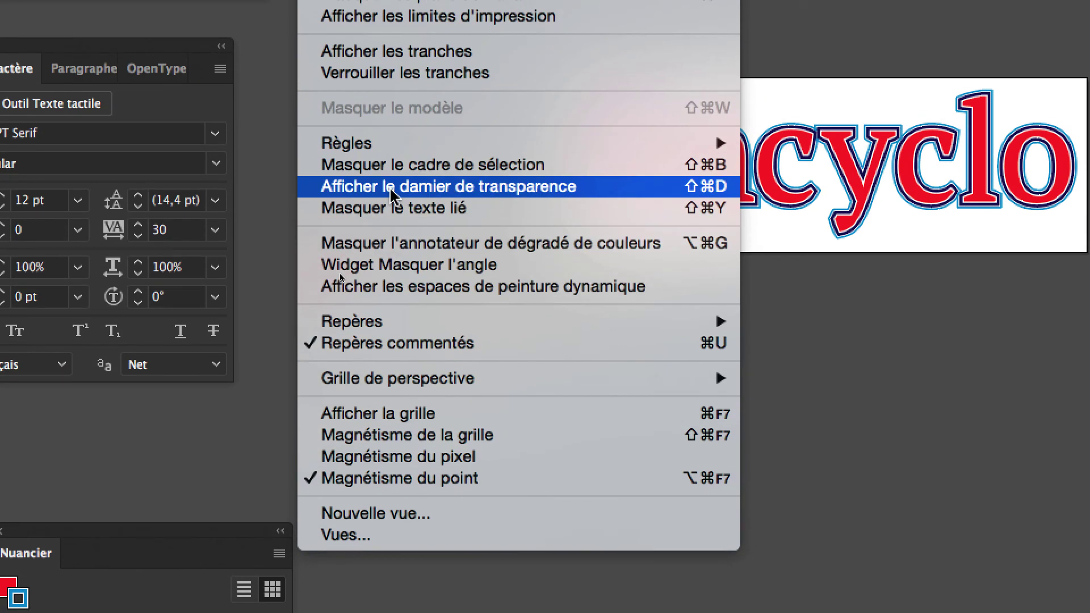
left_click(392, 188)
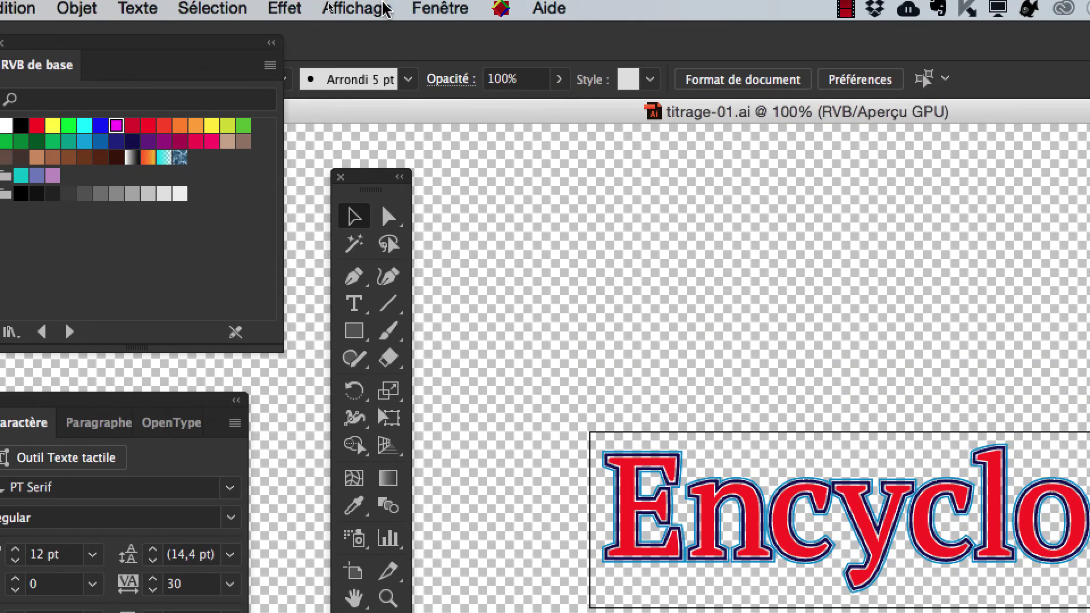
Hide the transparency grid behind the title artwork and switch back to the InDesign cover page.
left_click(386, 10)
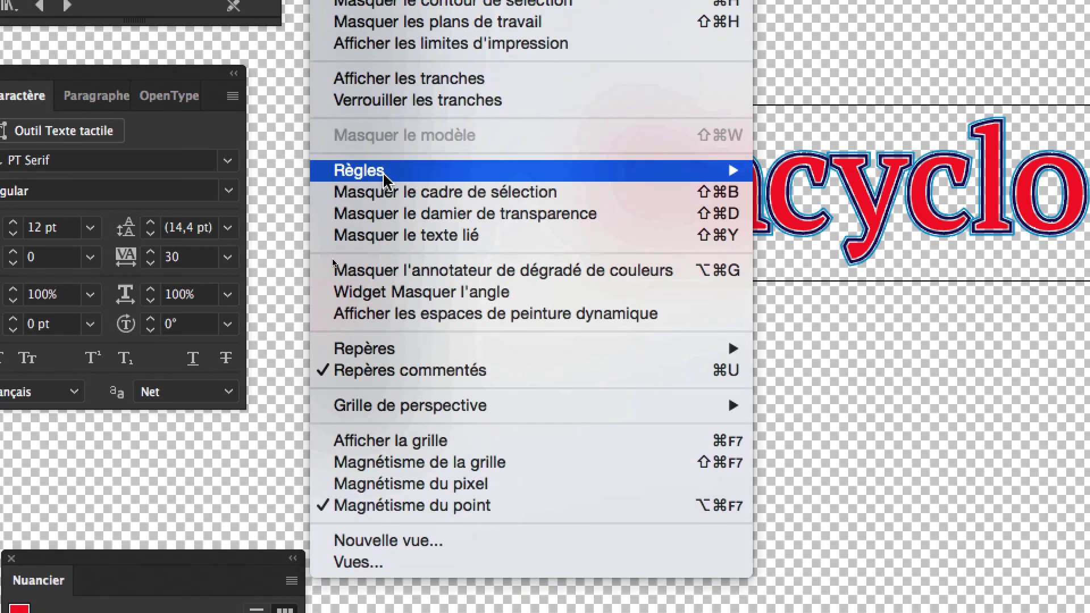
left_click(406, 220)
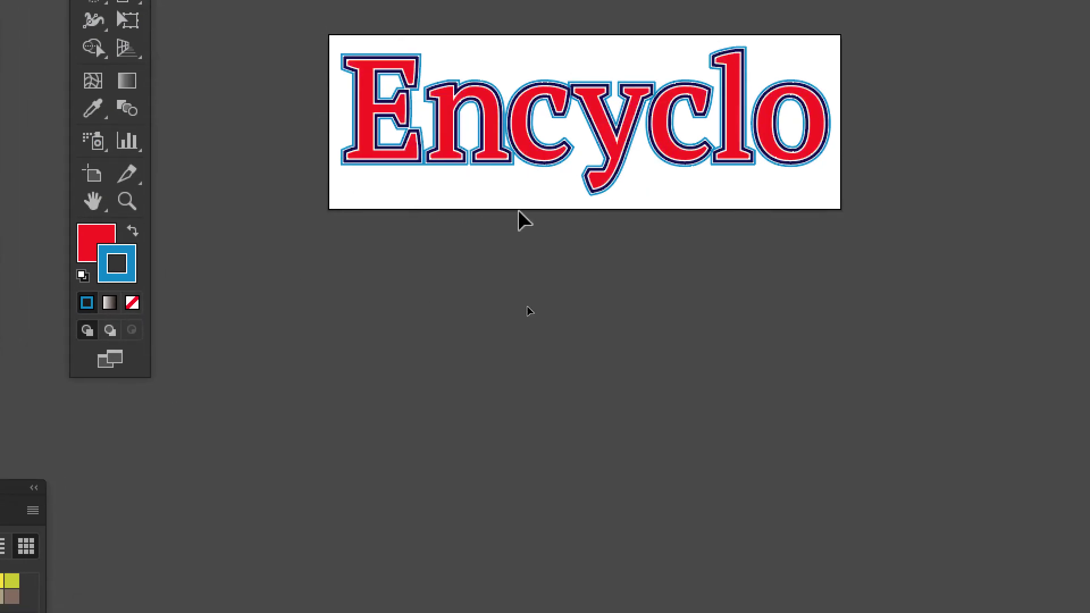
key("super+Tab")
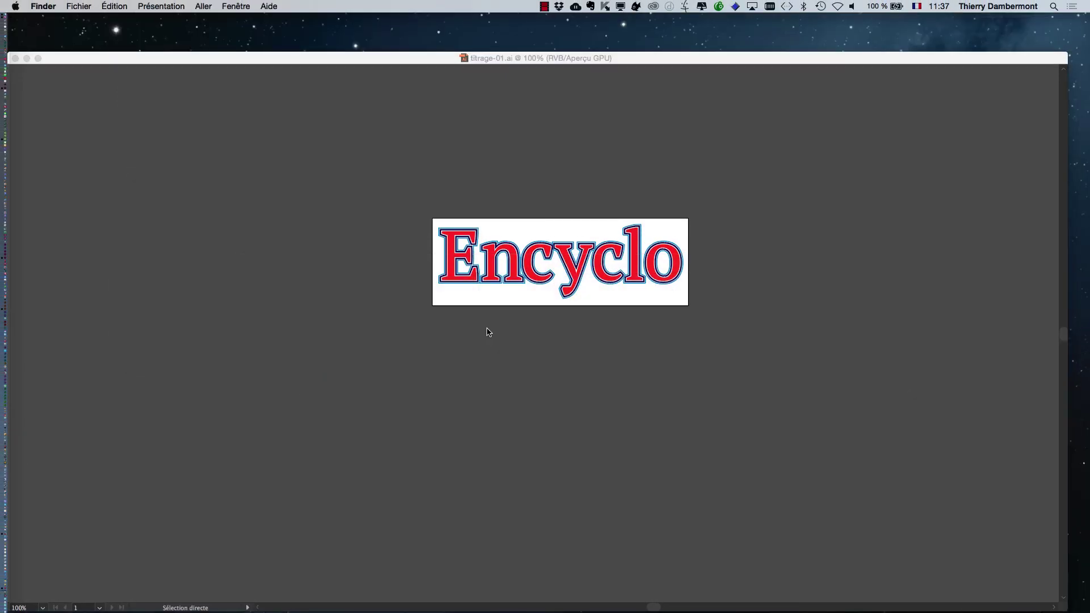
key("super+Tab")
left_click(411, 326)
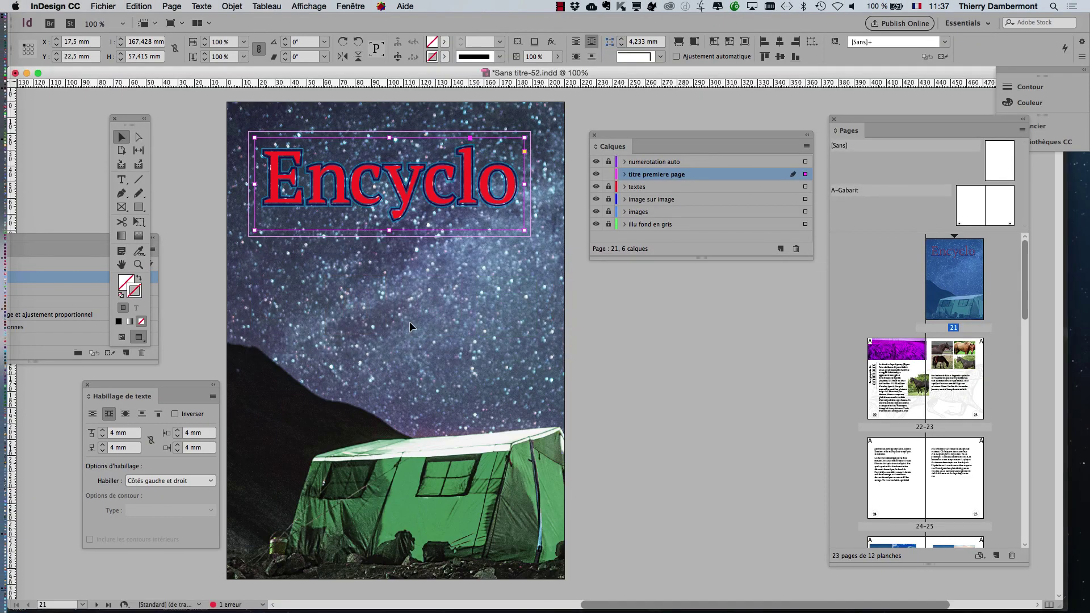
Move the Encyclo title frame slightly down on the cover page to X 22 mm, Y 27.5 mm.
scroll(496, 162, "up", 3)
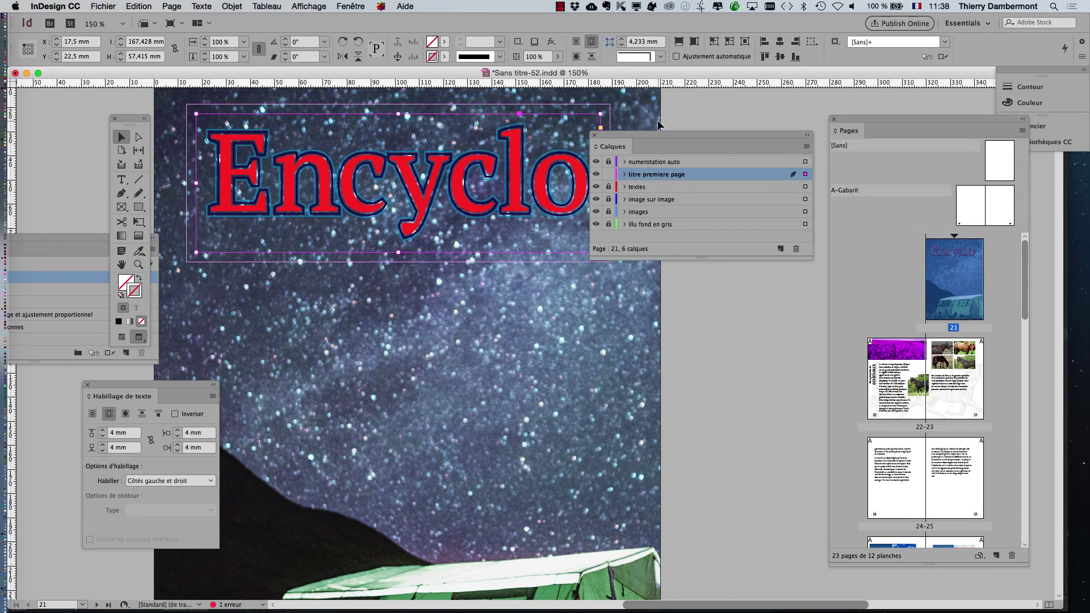
left_click_drag(648, 132, 734, 135)
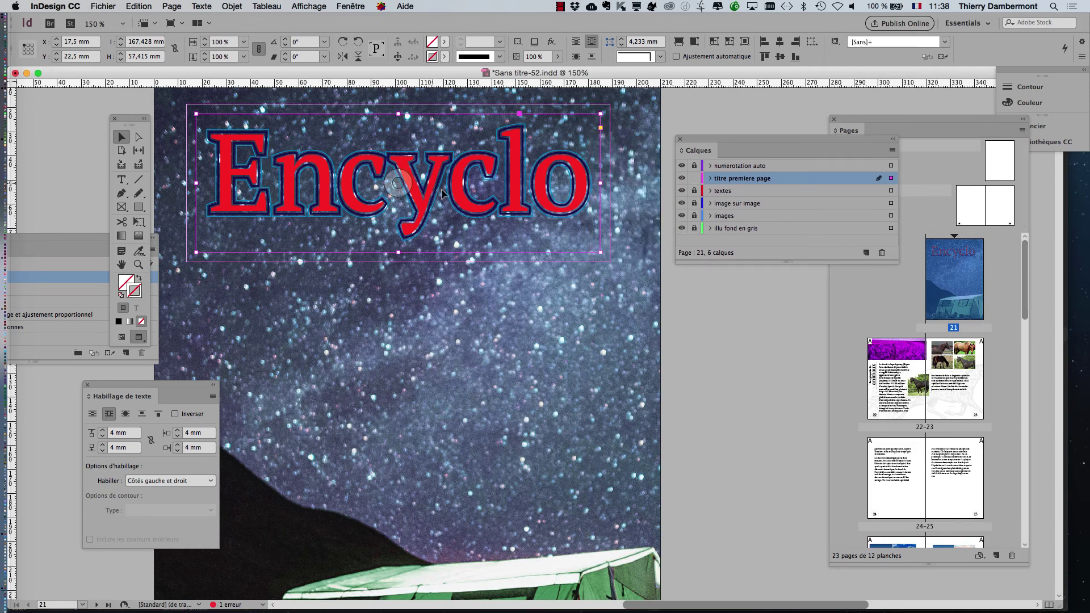
left_click_drag(441, 189, 444, 206)
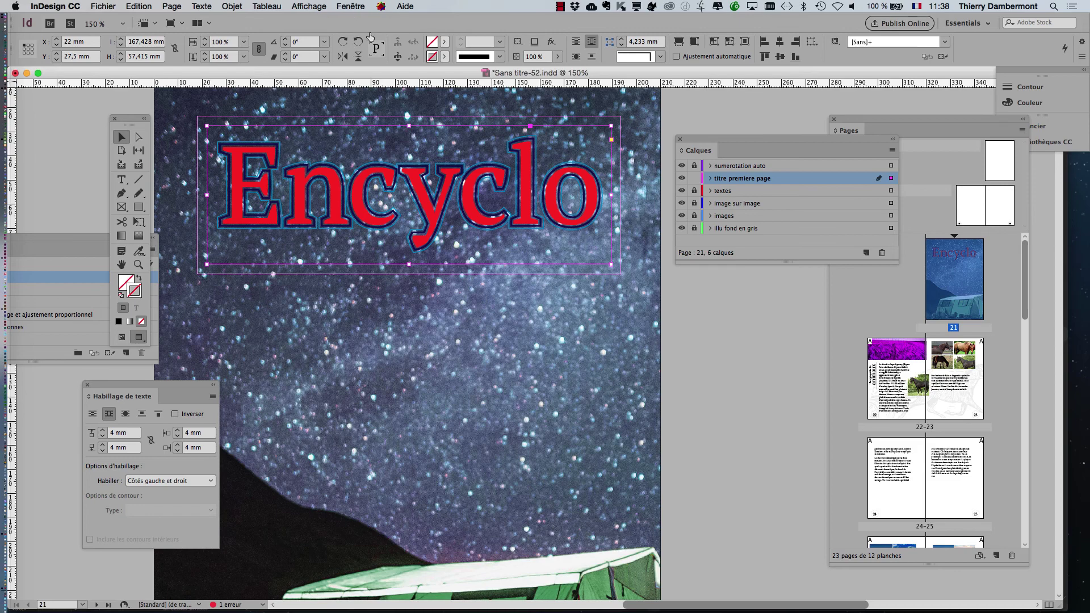
Open the object styles, reapply the [Sans] style to the title frame while clearing its overrides, and close the styles.
left_click_drag(73, 231, 660, 311)
left_click(345, 6)
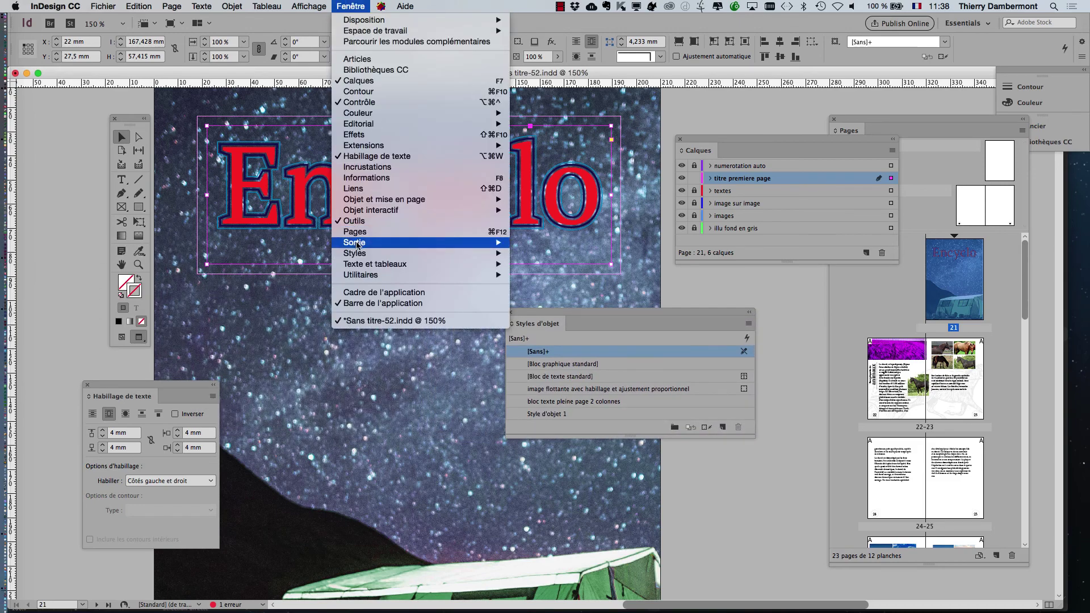
mouse_move(359, 253)
left_click(661, 320)
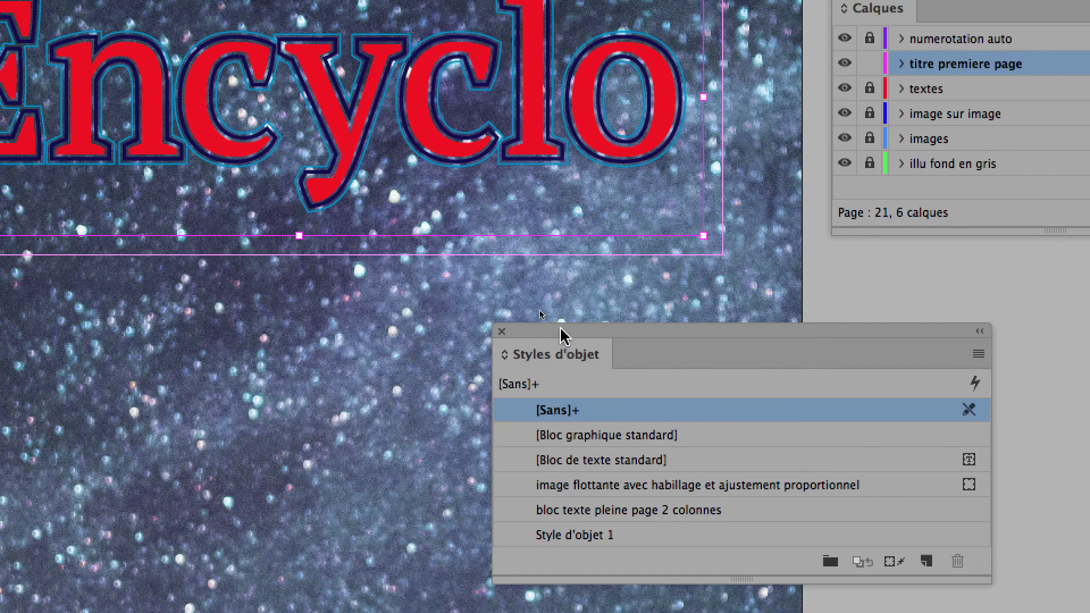
left_click_drag(560, 335, 518, 268)
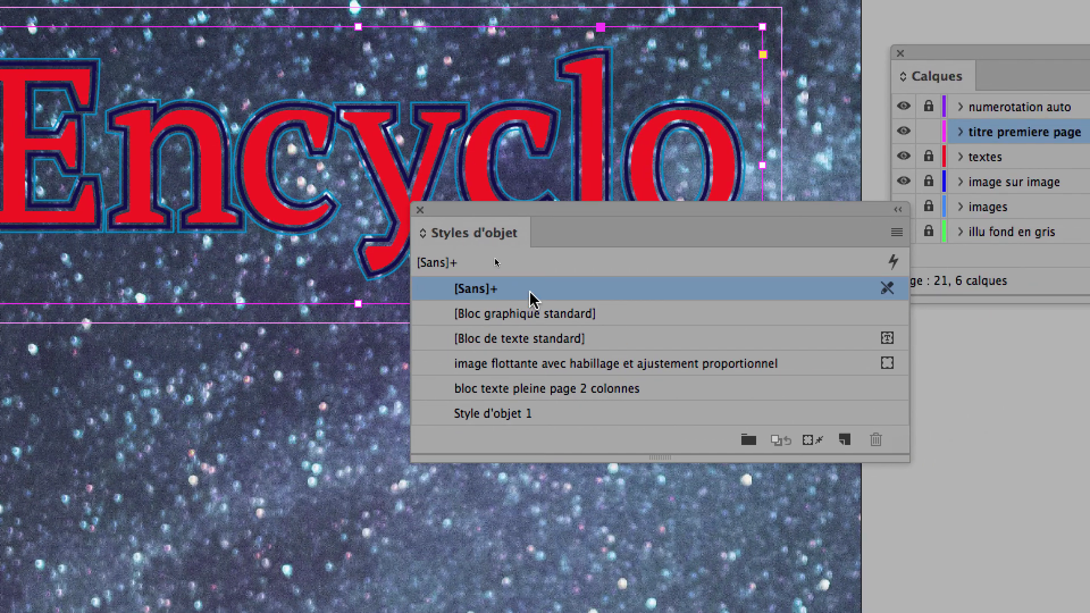
mouse_move(666, 323)
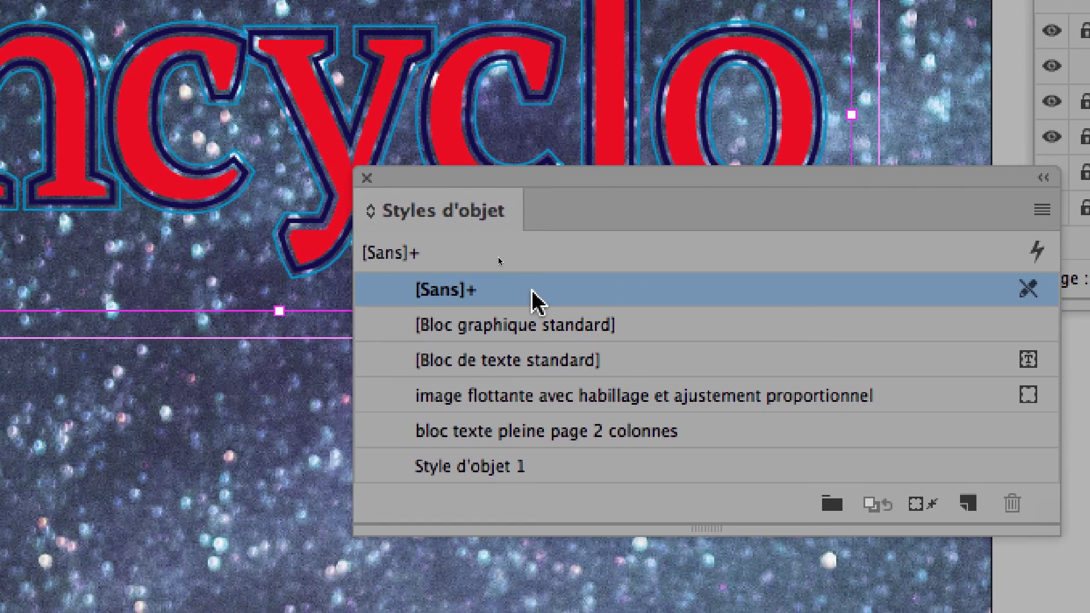
left_click(540, 292, "alt")
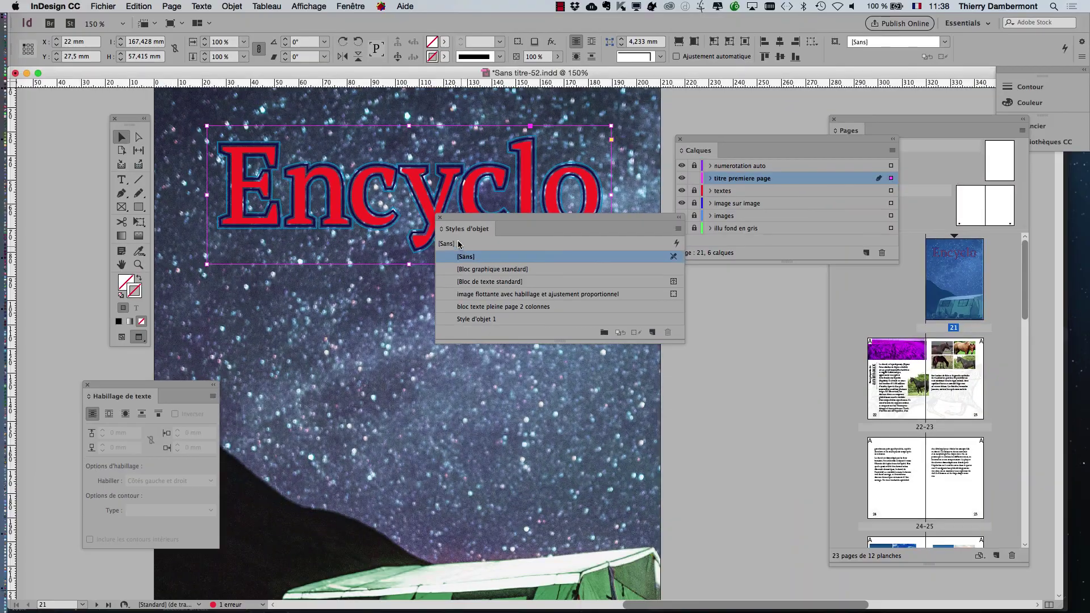
left_click(439, 217)
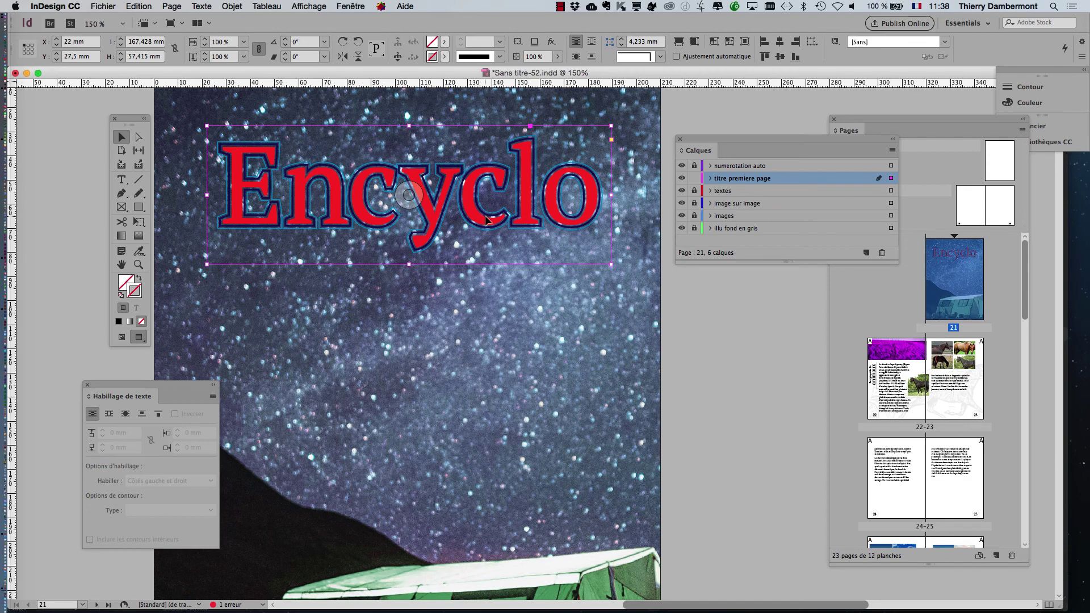
Move the title frame to about X 25 mm, Y 30 mm and shift the layers and tools palettes away from the page.
left_click_drag(485, 221, 493, 226)
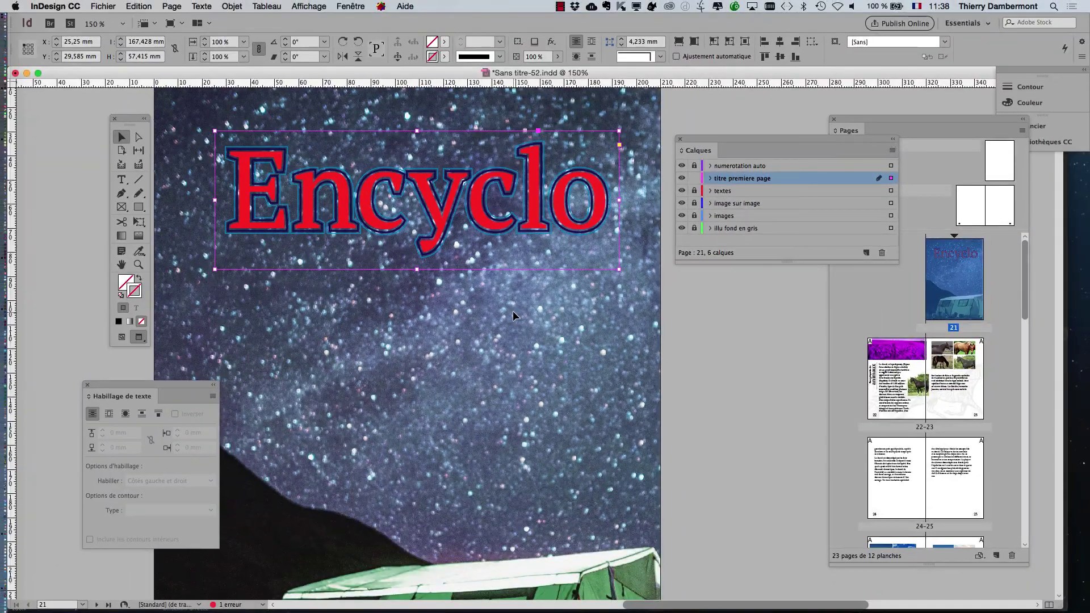
left_click(416, 200)
left_click_drag(692, 146, 707, 142)
left_click_drag(122, 123, 56, 113)
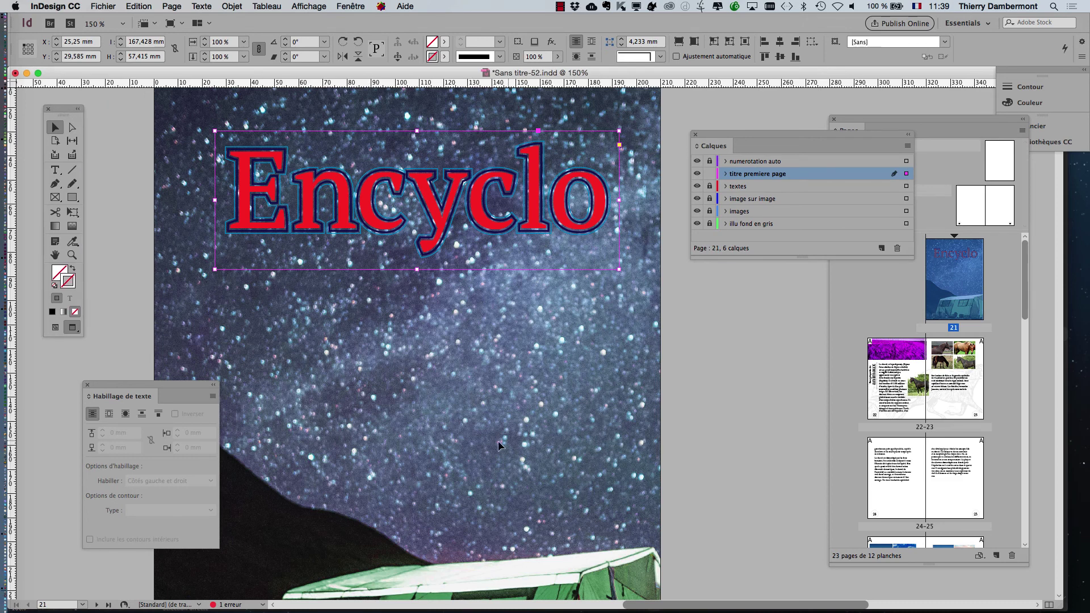
Check the cover page with frames and margins shown in normal screen mode, and return to the preview mode.
key("super+minus")
left_click(425, 242)
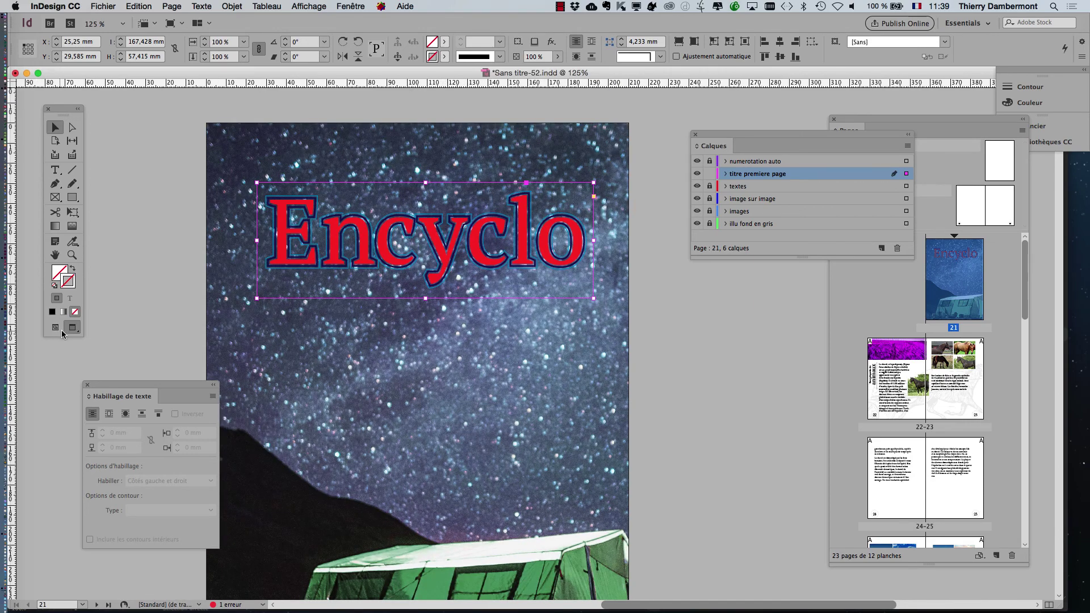
key("w")
key("w")
key("w")
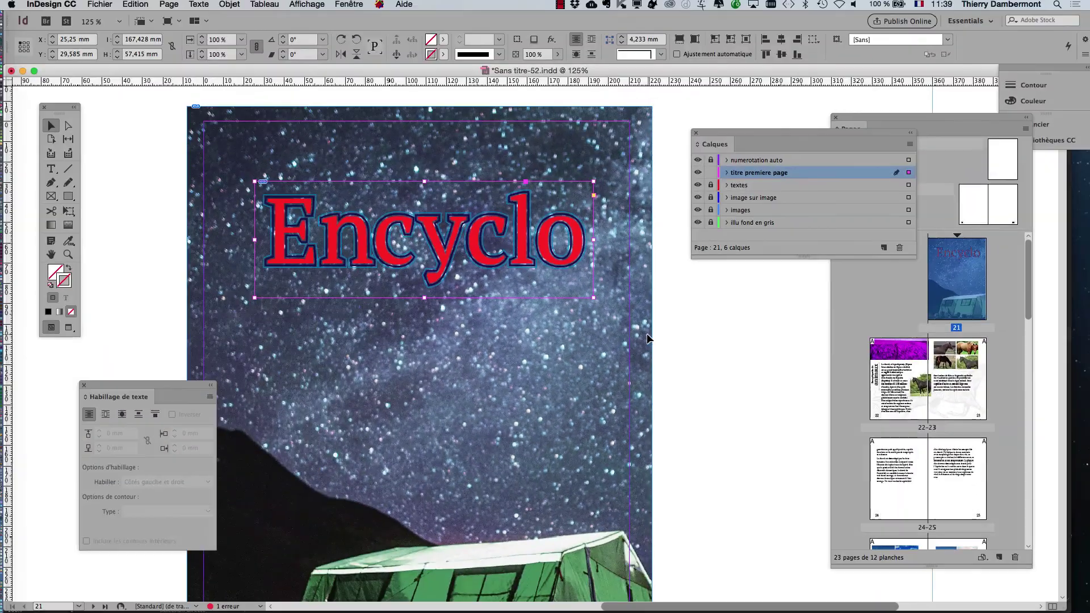
key("w")
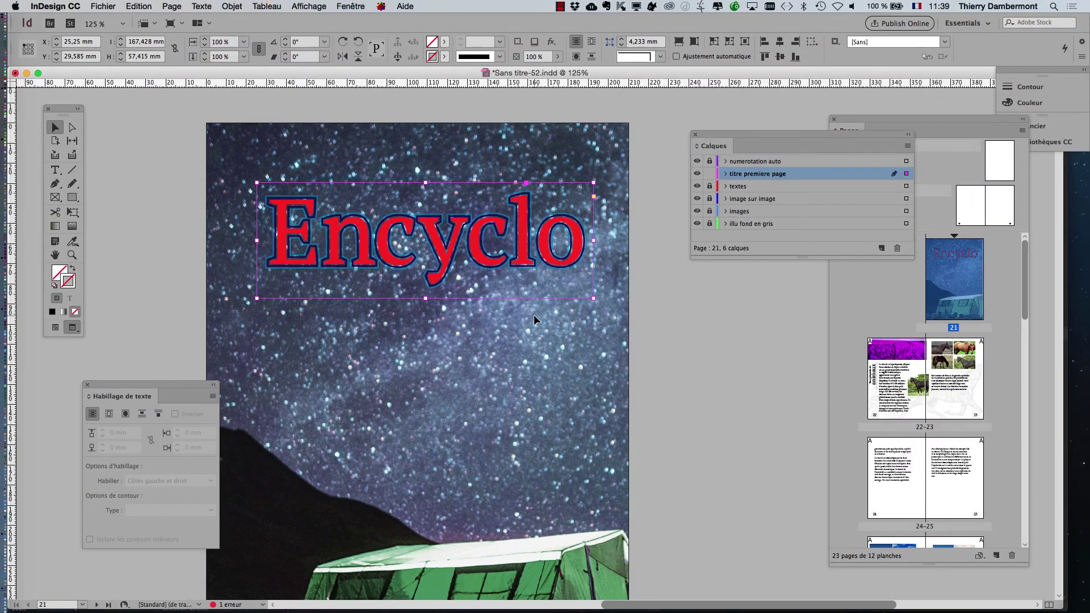
Move the title frame down towards the middle of the cover page, to X 21 mm, Y 79.5 mm.
scroll(534, 314, "down", 1)
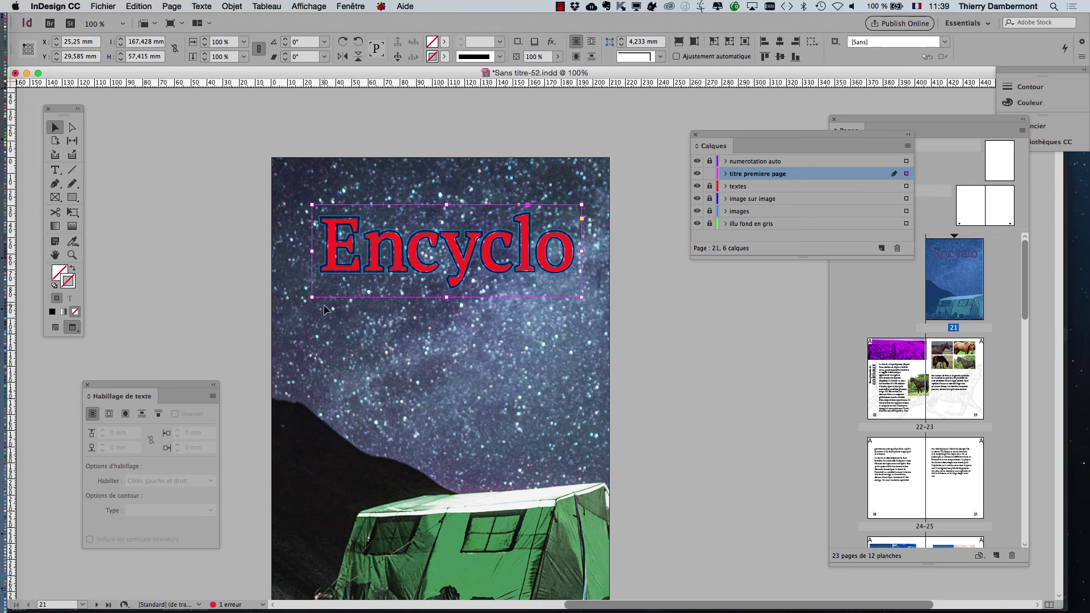
scroll(324, 304, "down", 3)
left_click(447, 157)
scroll(431, 169, "up", 1)
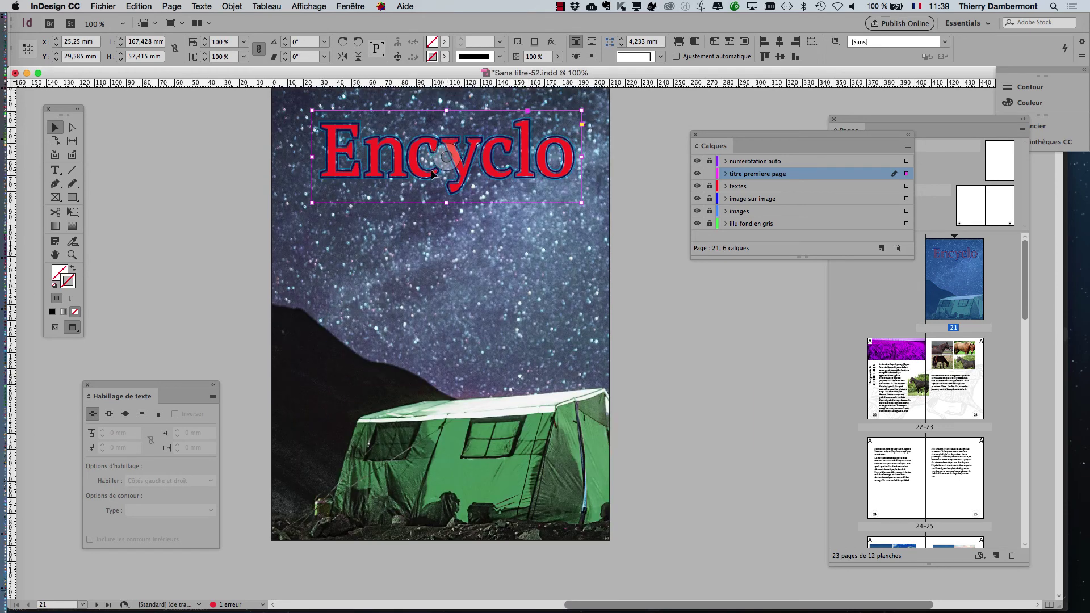
scroll(458, 199, "up", 2)
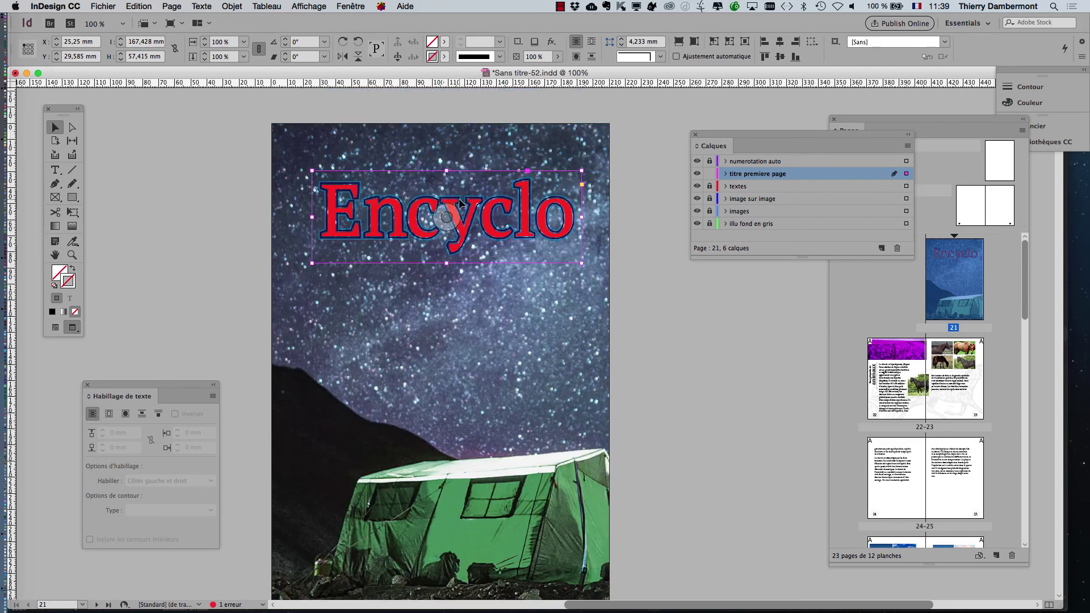
left_click_drag(462, 226, 457, 311)
Turn on smart guides (Repères commentés) for the document.
left_click(309, 6)
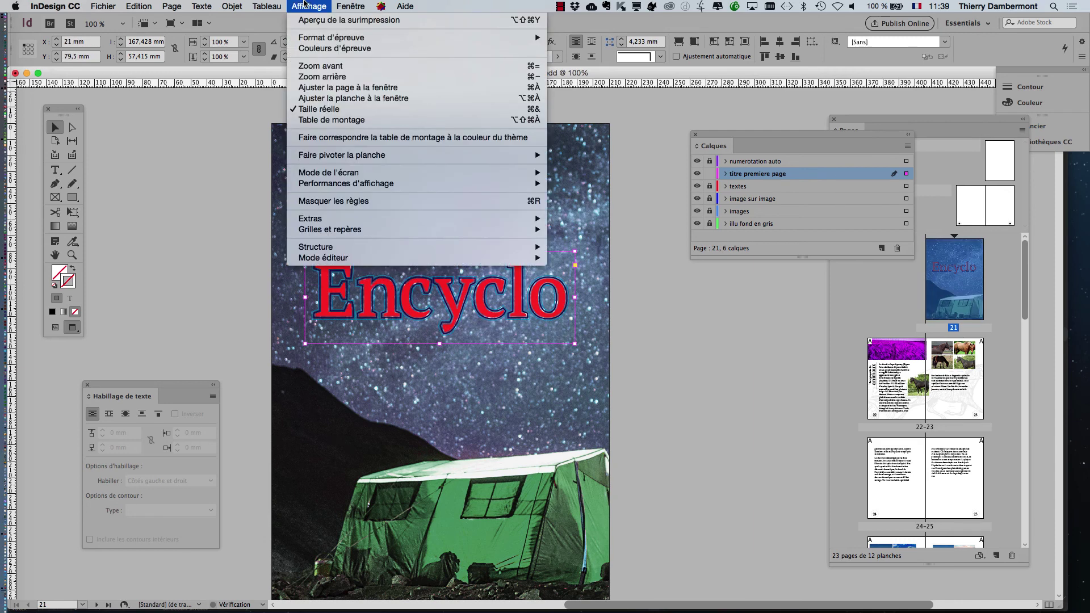
mouse_move(326, 220)
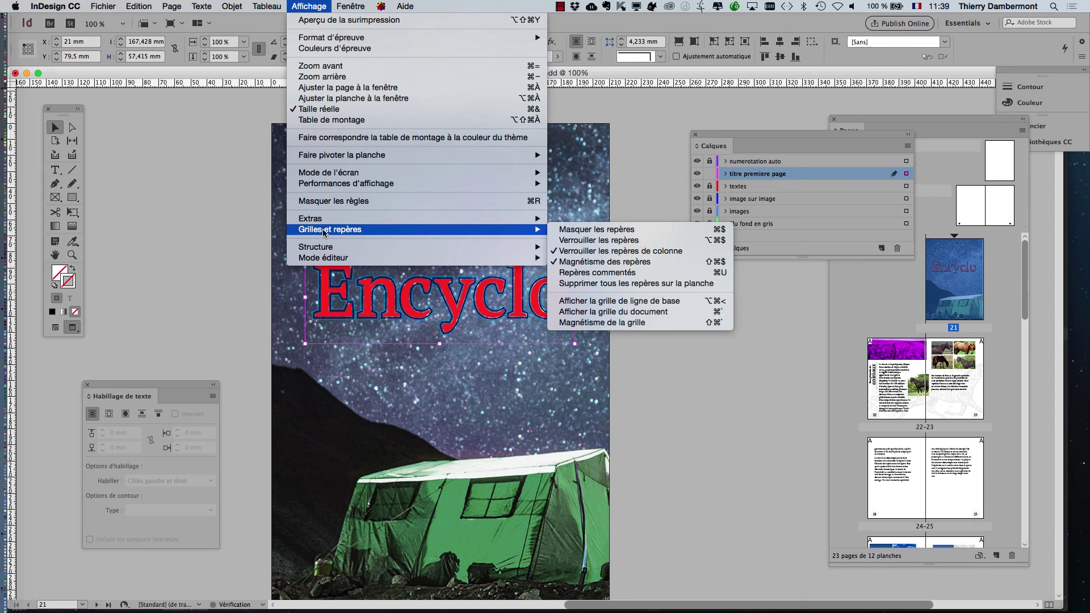
left_click(216, 218)
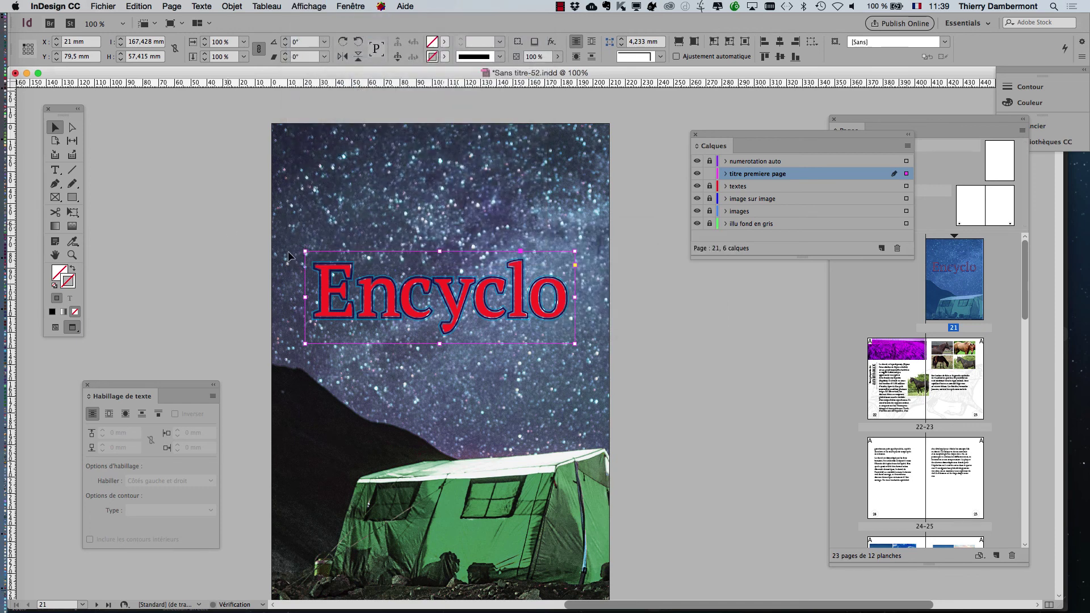
left_click(308, 5)
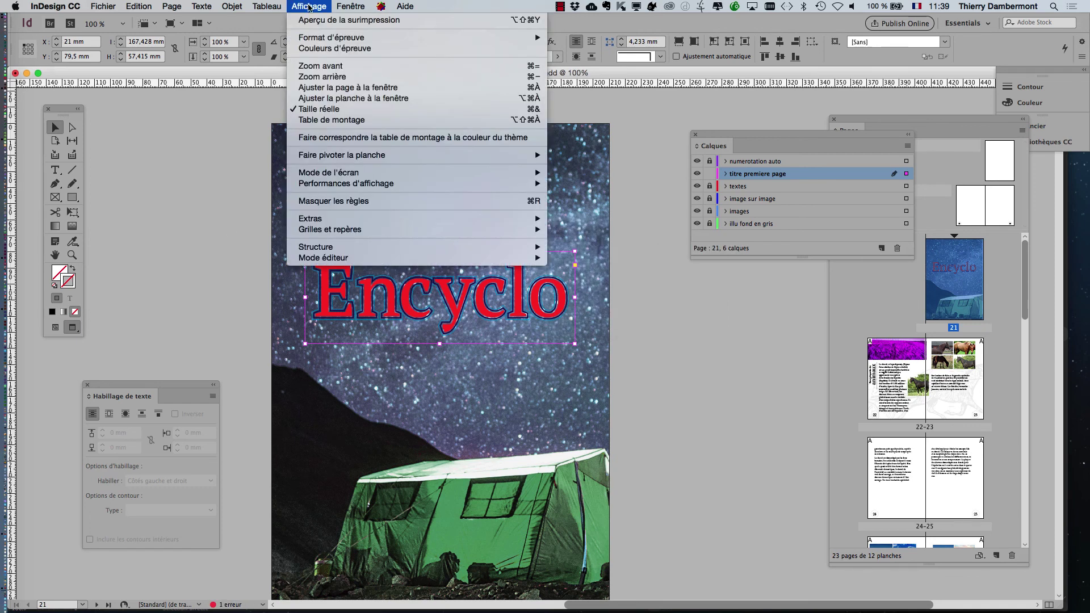
mouse_move(333, 231)
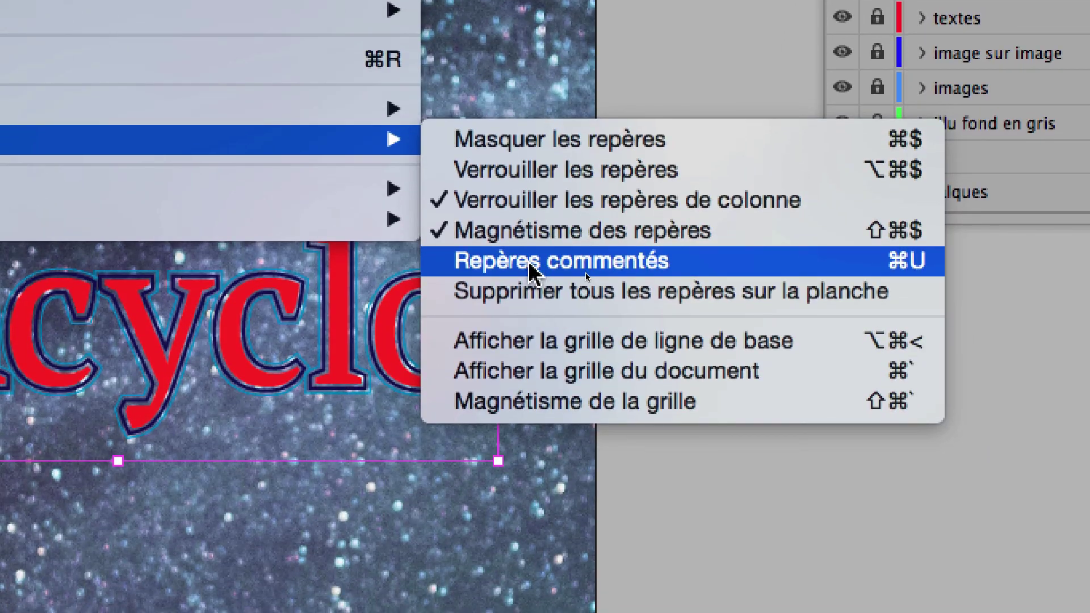
left_click(531, 264)
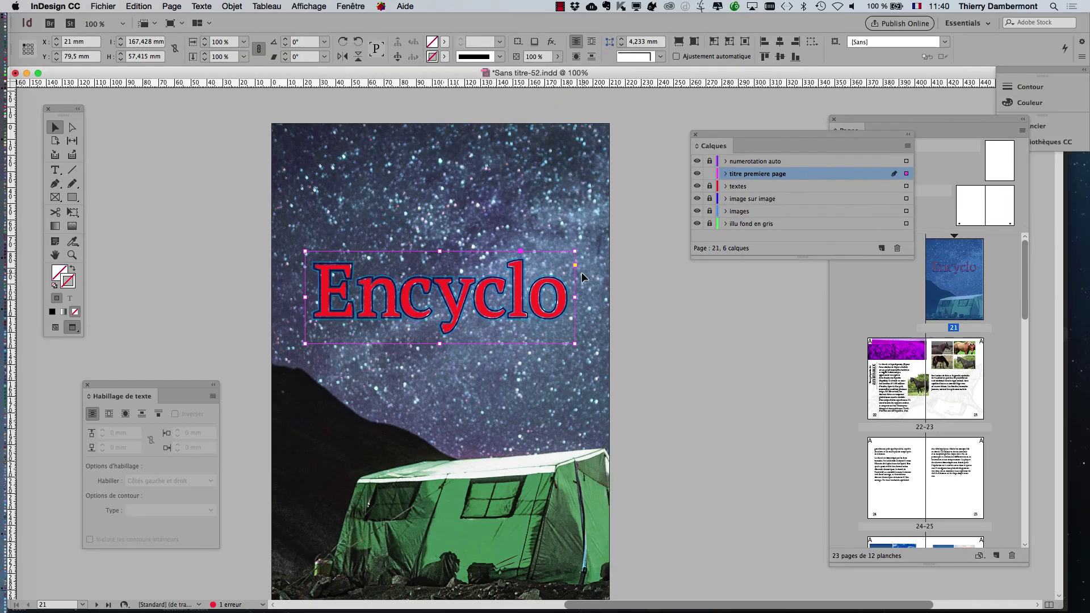
Centre the Encyclo title frame horizontally with the smart guides and place it near the cover's upper edge at X 22,994 mm, Y 9 mm.
left_click(440, 297)
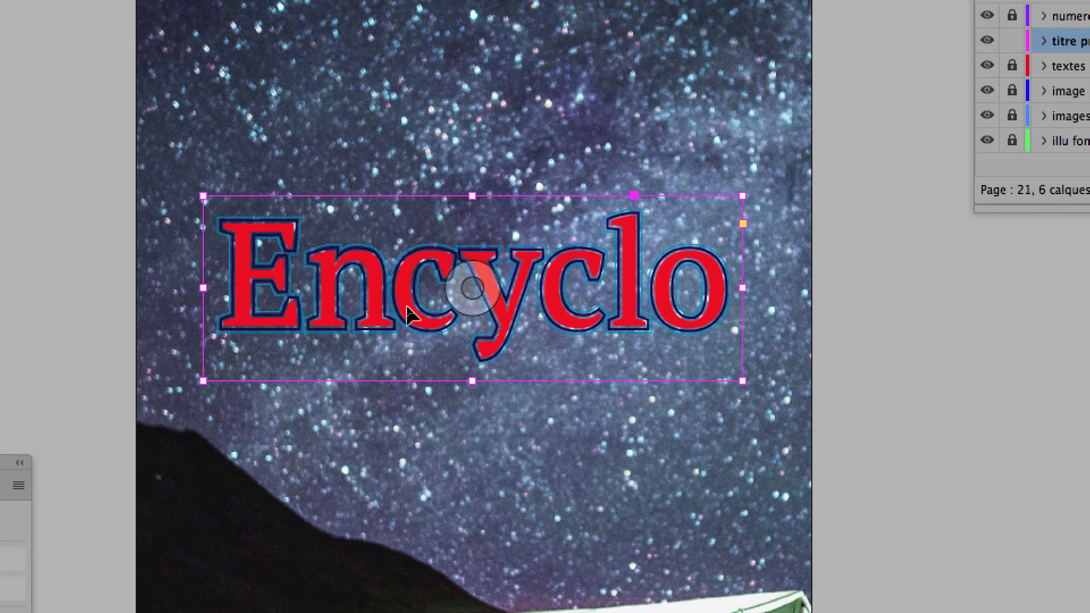
left_click_drag(406, 306, 406, 277)
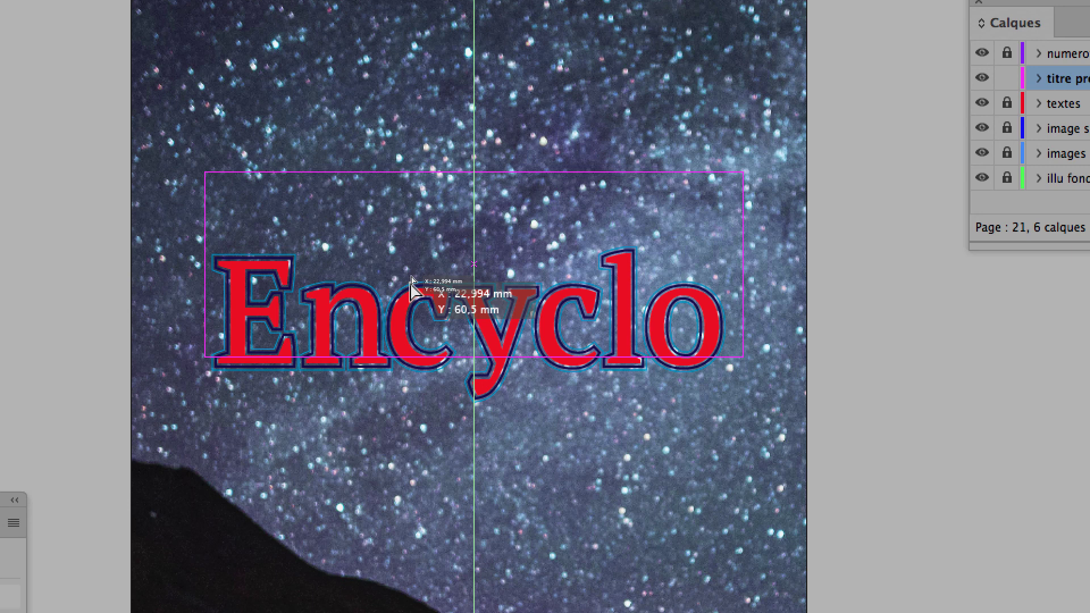
mouse_move(411, 278)
left_mouse_down()
mouse_move(312, 284)
mouse_move(497, 280)
mouse_move(354, 279)
mouse_move(407, 282)
left_mouse_up()
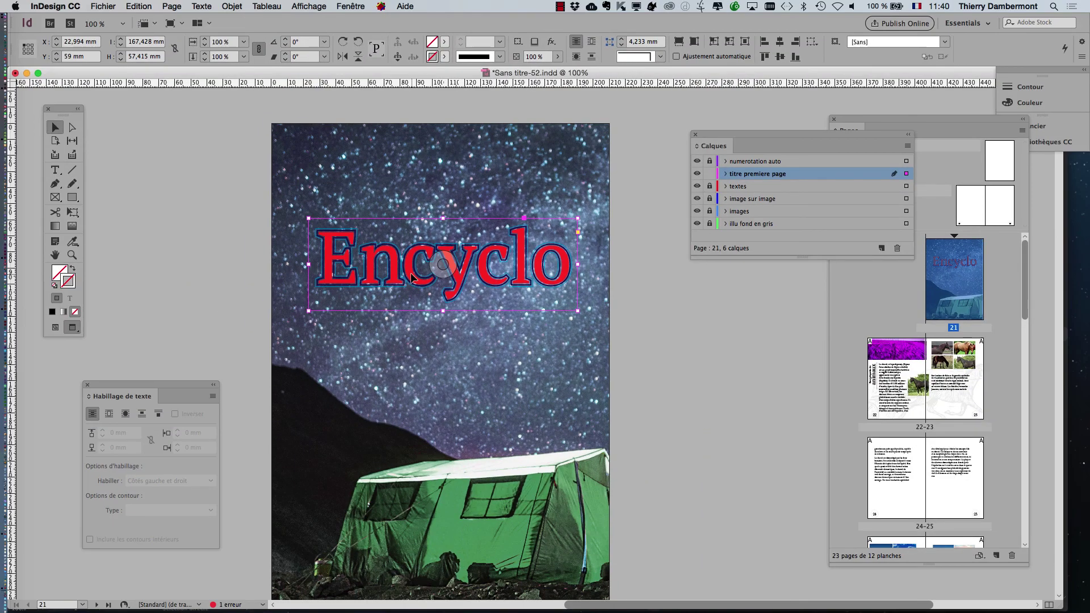
left_click_drag(410, 272, 413, 197)
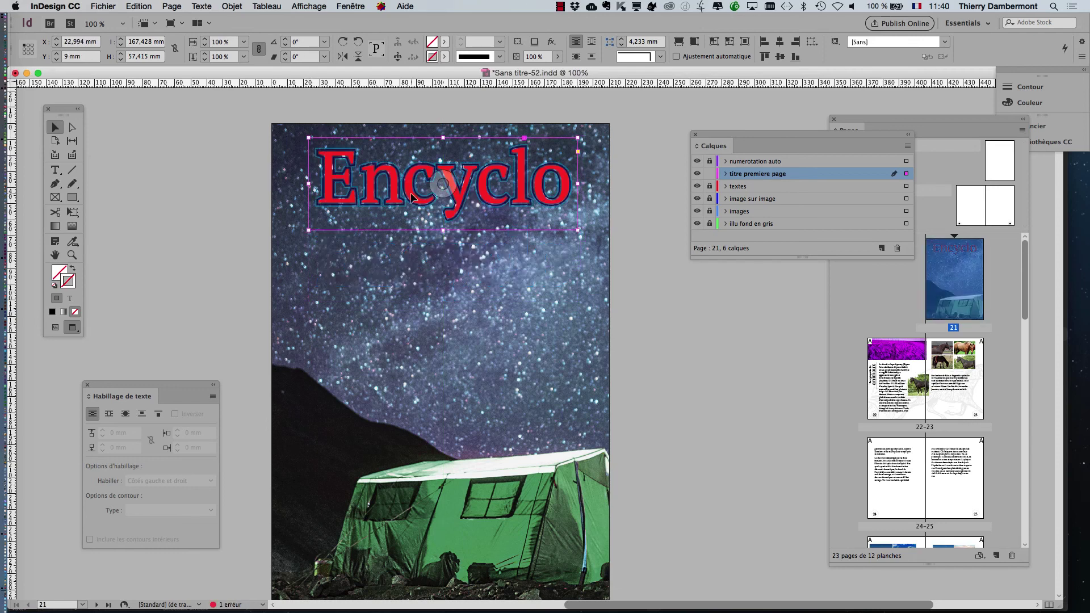
left_click(255, 274)
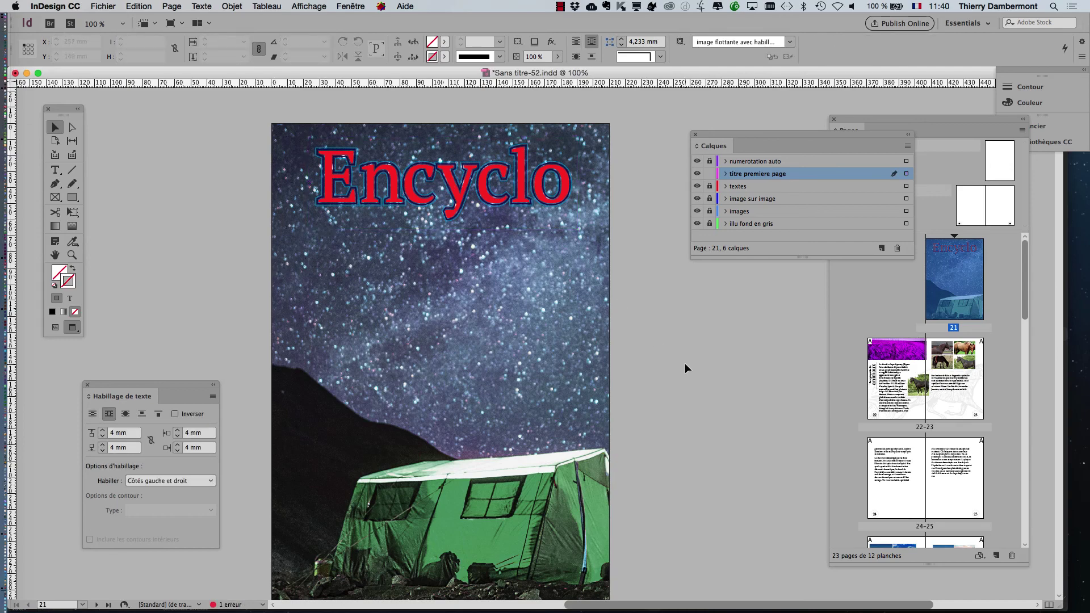
Set the display performance to Affichage standard and check the edges of the title lettering up close.
scroll(395, 172, "up", 2)
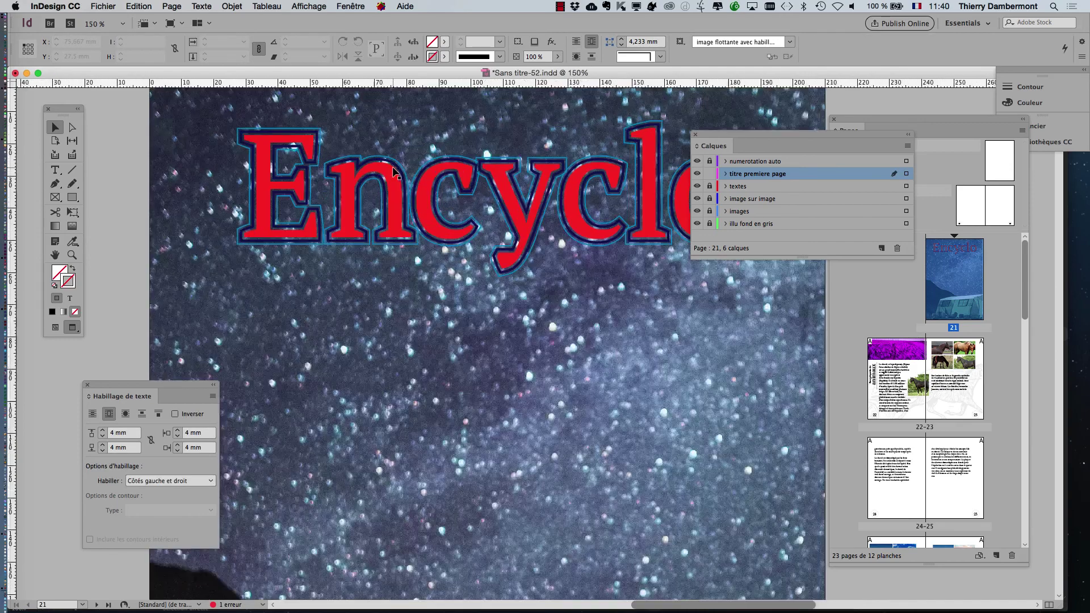
scroll(395, 172, "up", 10)
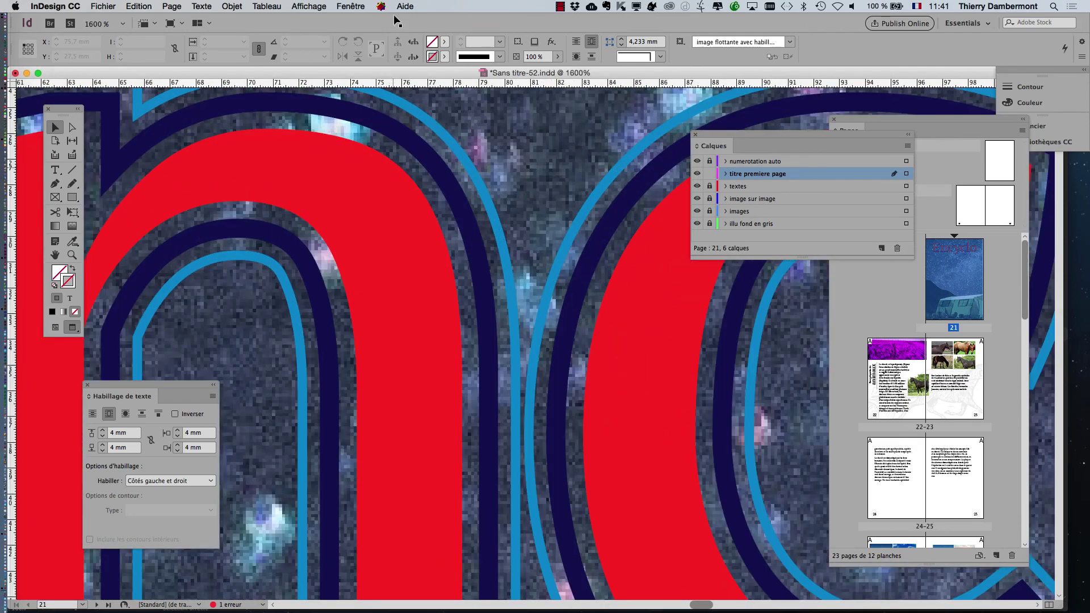
left_click(309, 6)
mouse_move(348, 183)
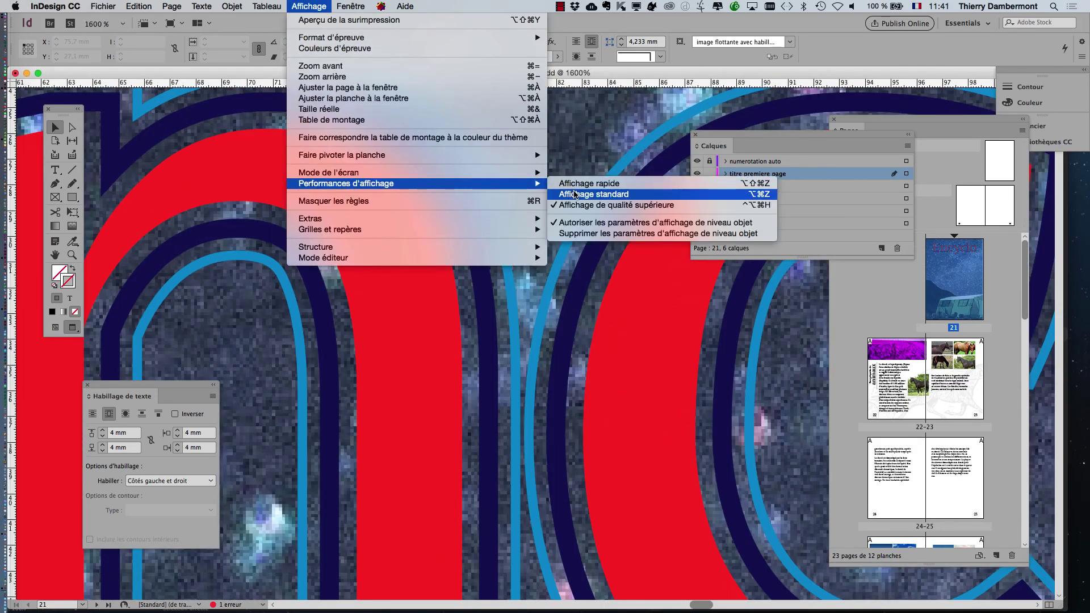
left_click(576, 194)
scroll(528, 190, "down", 3)
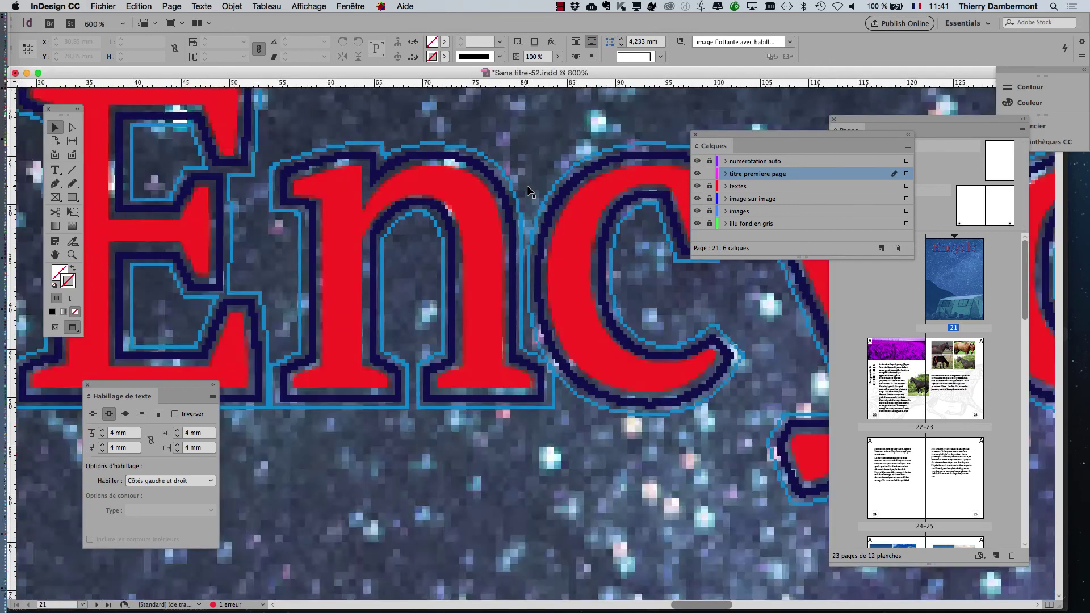
scroll(528, 190, "down", 5)
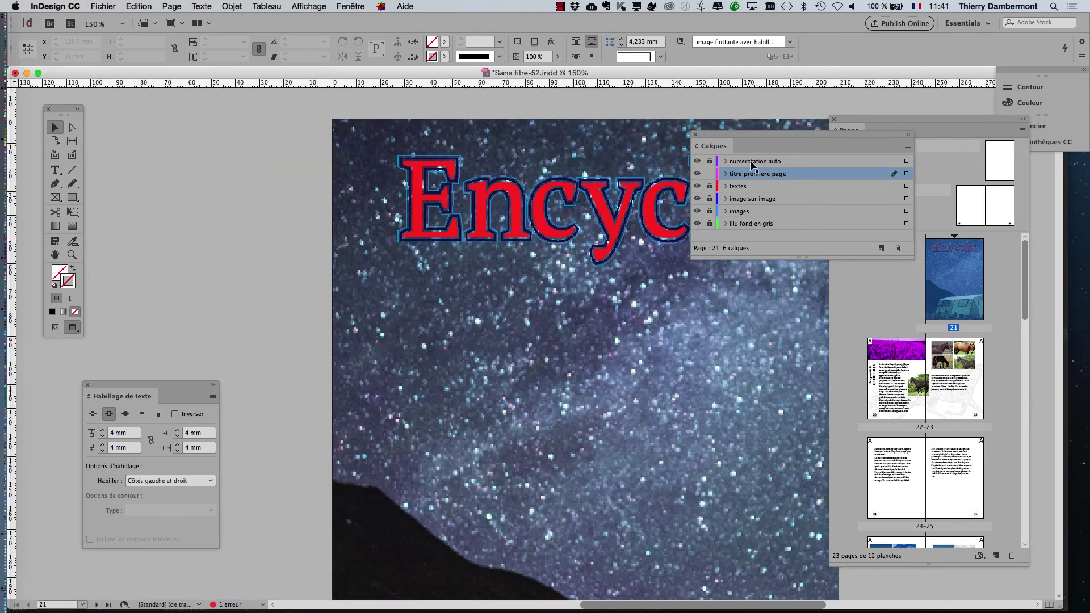
Shift the layers and tools palettes clear of the title and enlarge the lettering to 400 %.
left_click_drag(724, 138, 839, 149)
left_click(591, 210)
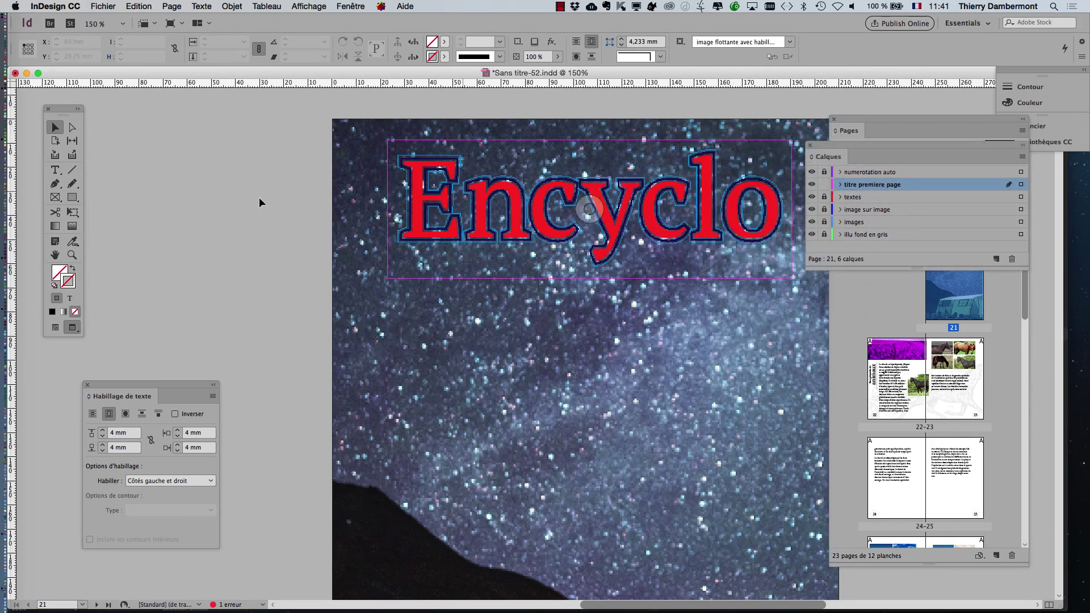
left_click(259, 202)
left_click_drag(302, 313, 301, 312)
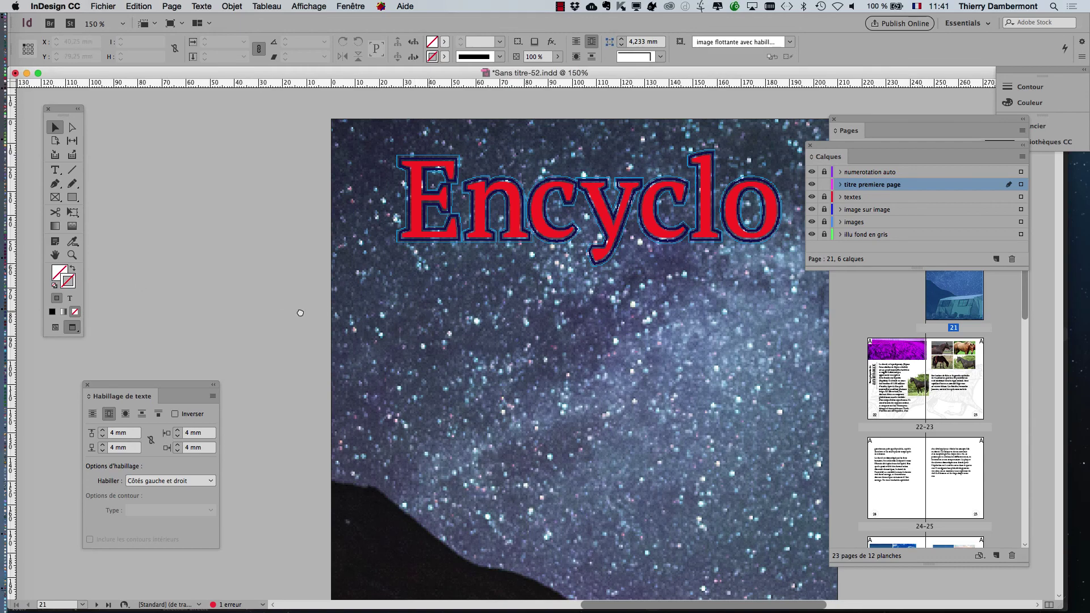
scroll(301, 312, "right", 5)
scroll(363, 200, "up", 5)
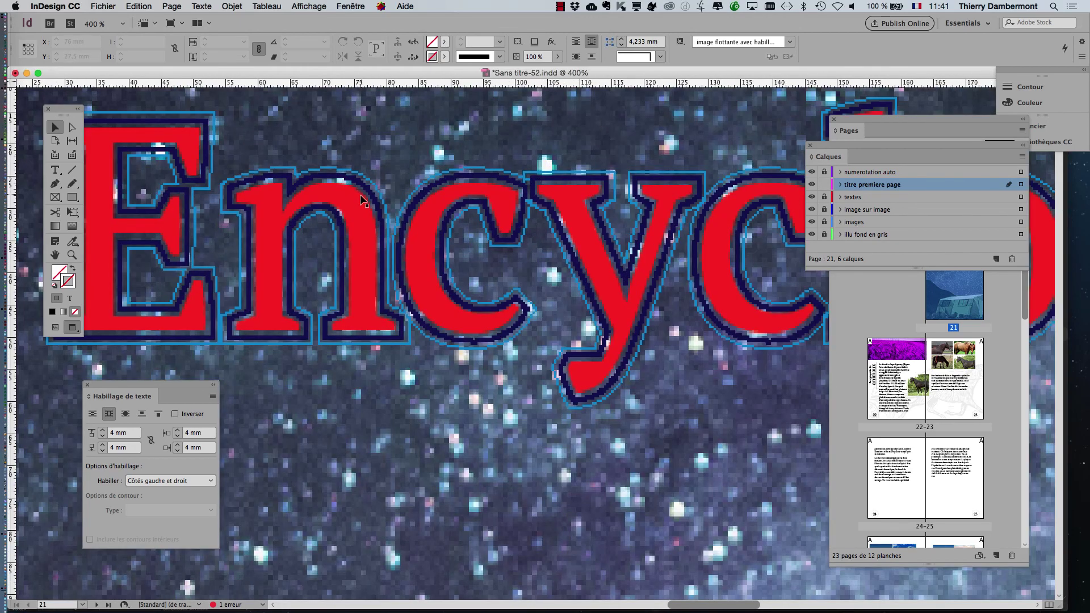
left_click_drag(74, 115, 43, 102)
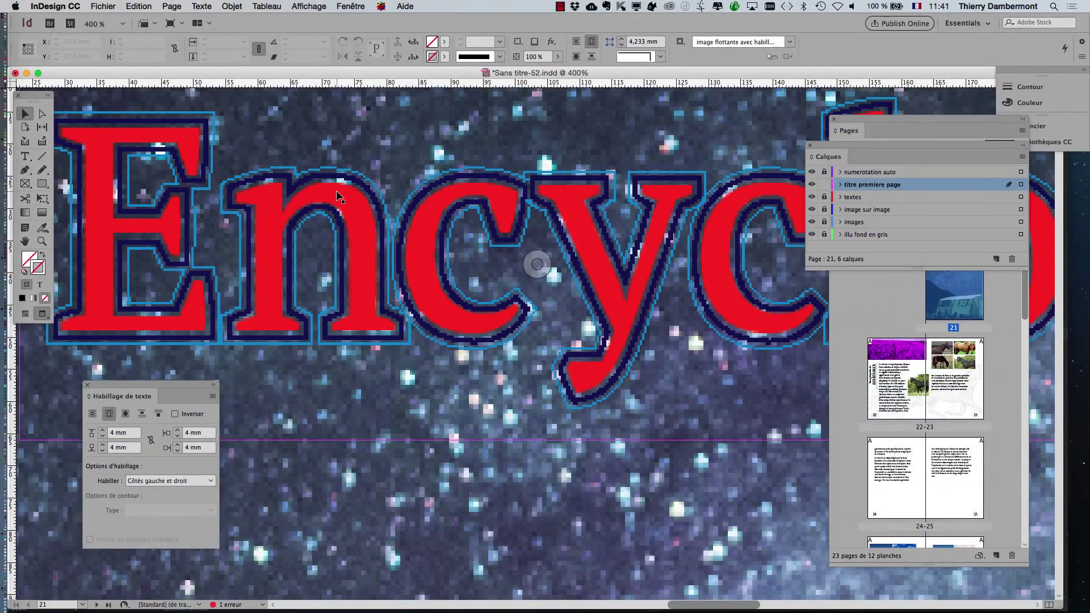
Switch to Illustrator, examine the original lettering in titrage-01.ai up close, and return to the InDesign document.
key("super+alt+2")
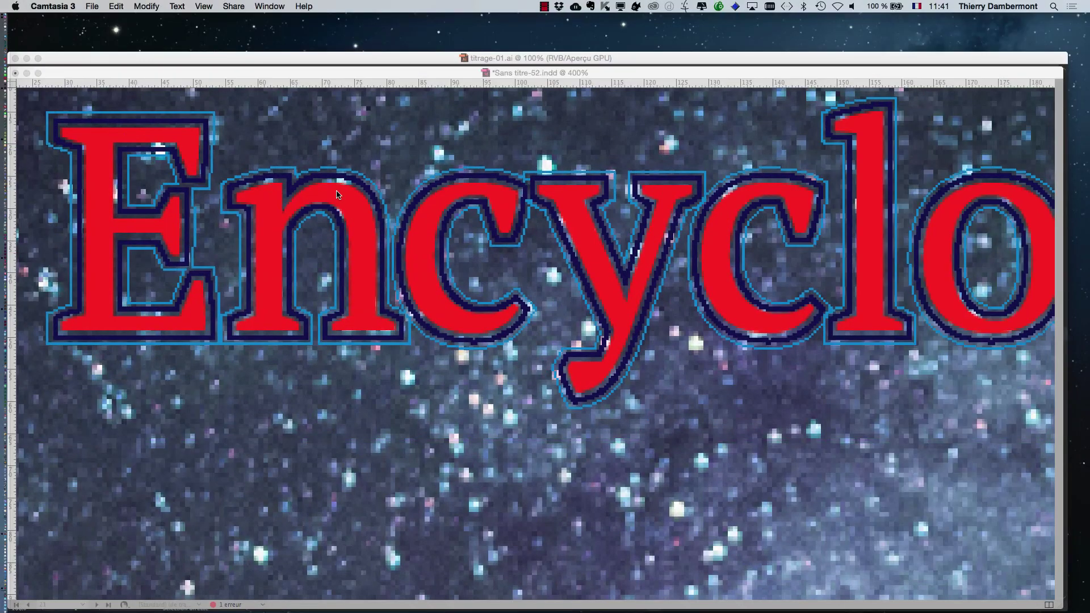
key("super+Tab")
key("super+Tab")
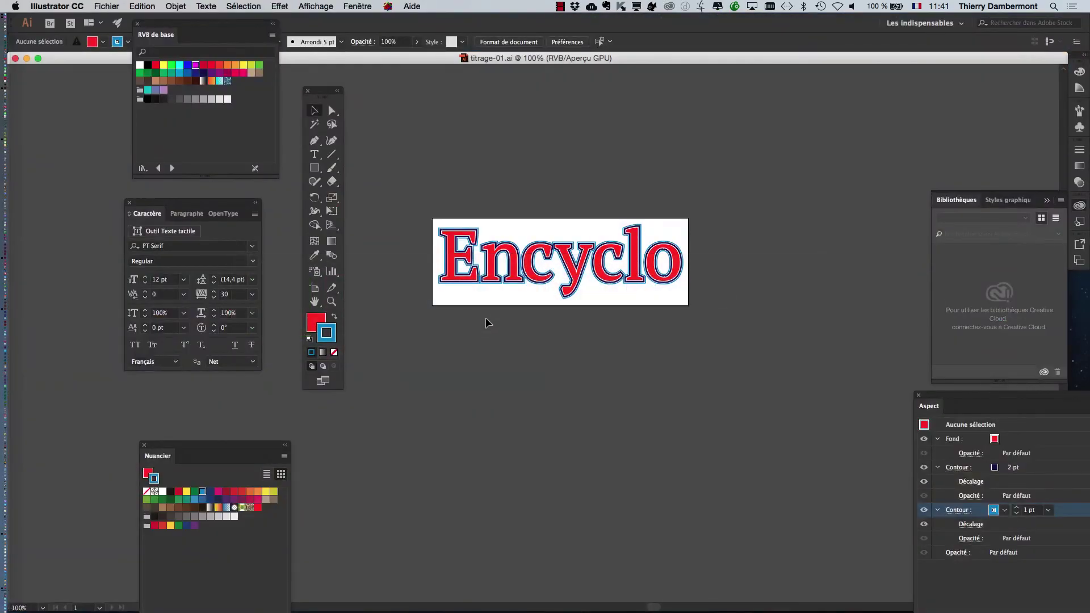
scroll(492, 278, "up", 5)
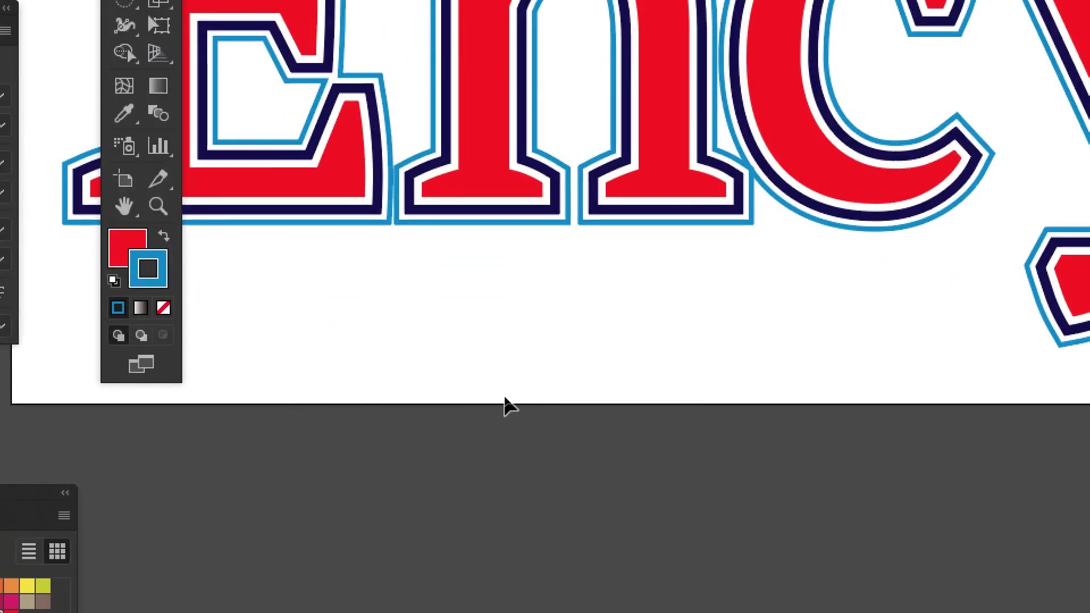
key("super+Tab")
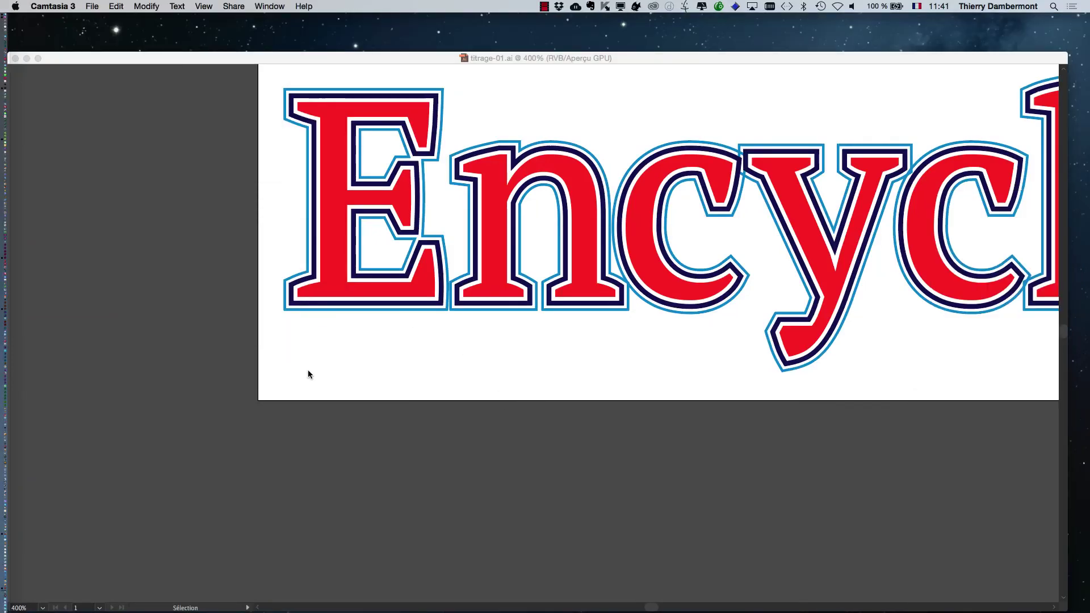
key("super+Tab")
key("super+Tab")
left_click(416, 325)
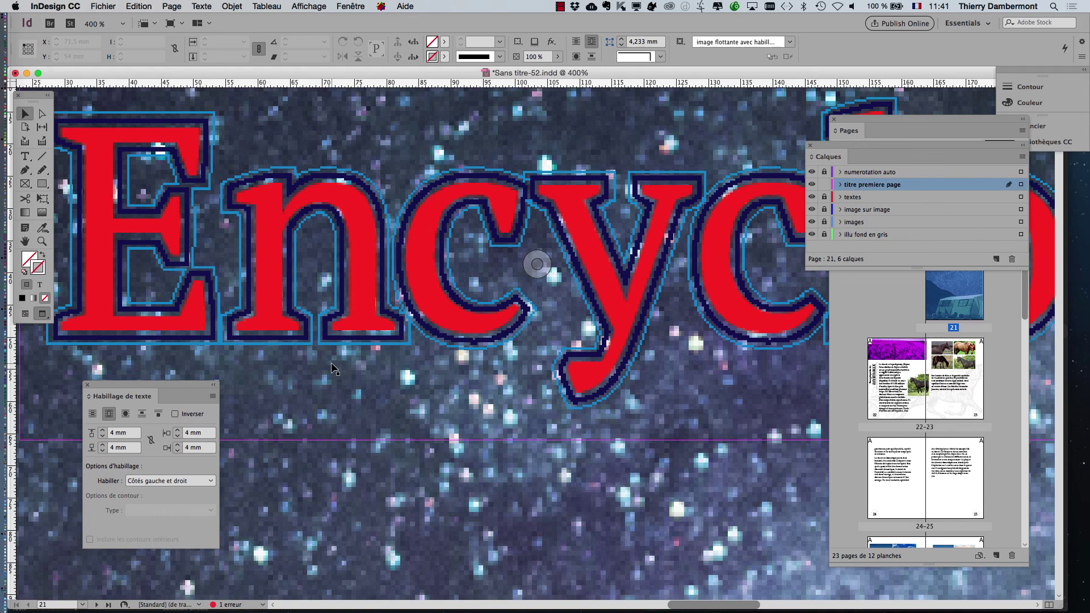
Move the text wrap palette away from the title and set the display performance to Affichage de qualité supérieure.
key("super+minus")
key("super+minus")
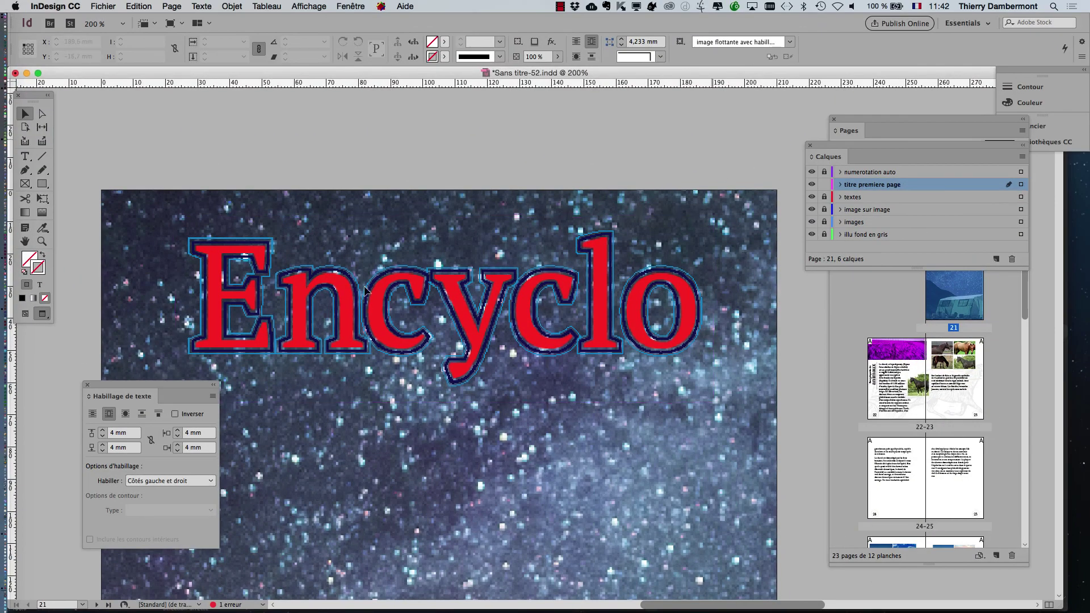
left_click_drag(170, 382, 117, 409)
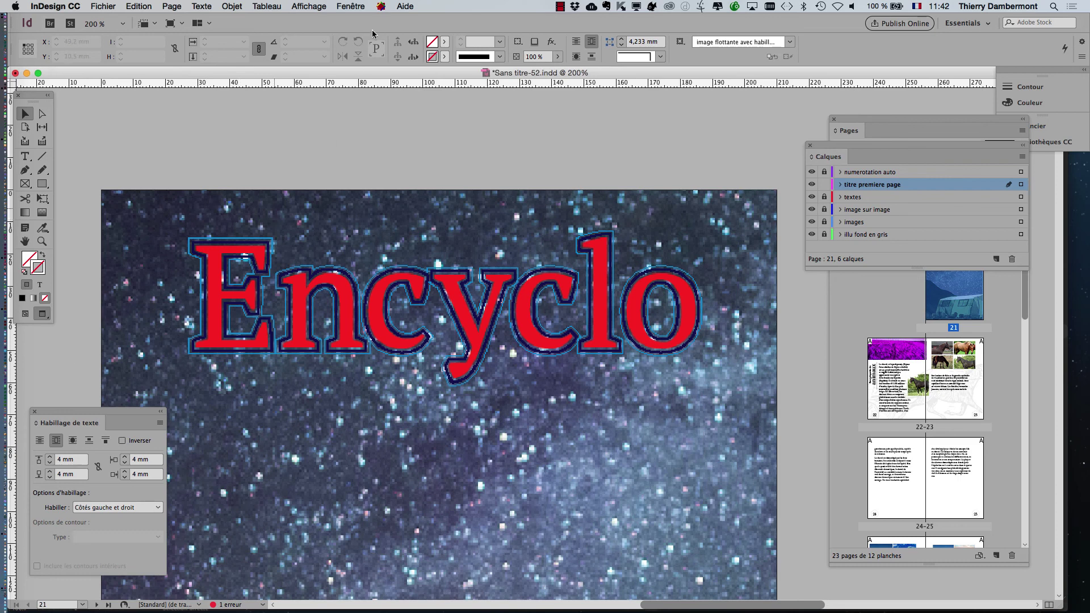
left_click(327, 8)
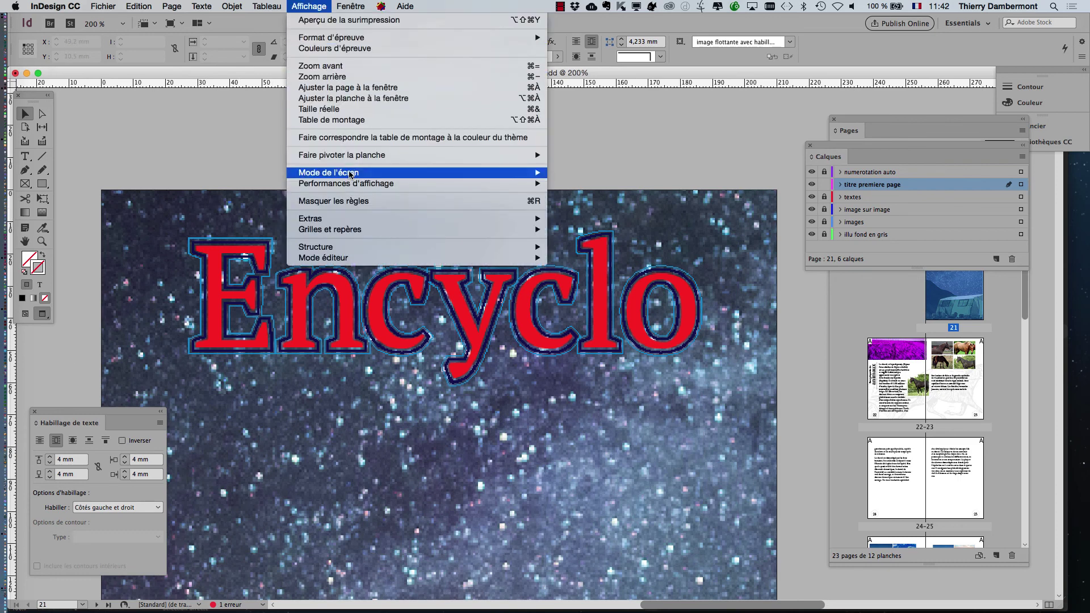
mouse_move(351, 186)
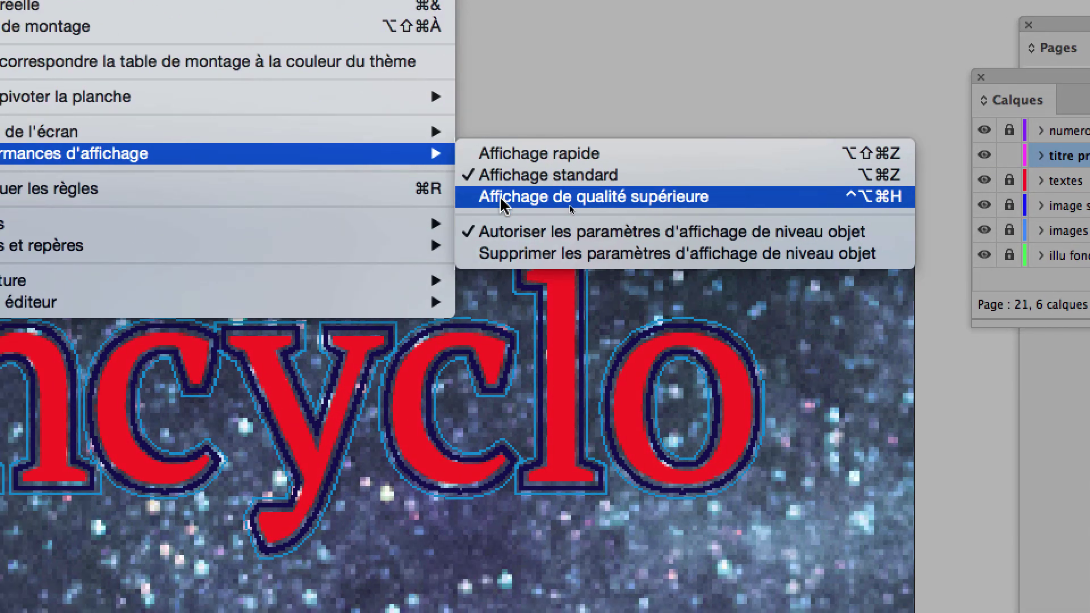
left_click(570, 206)
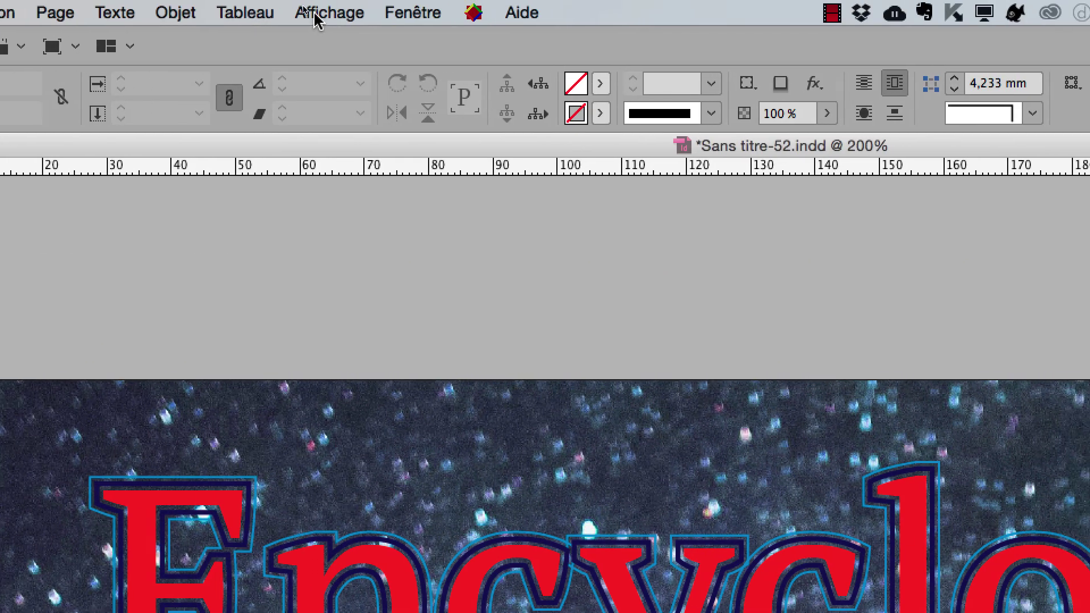
Compare the title's rendering by switching to Affichage standard, to Affichage de qualité supérieure and back to Affichage standard.
left_click(316, 14)
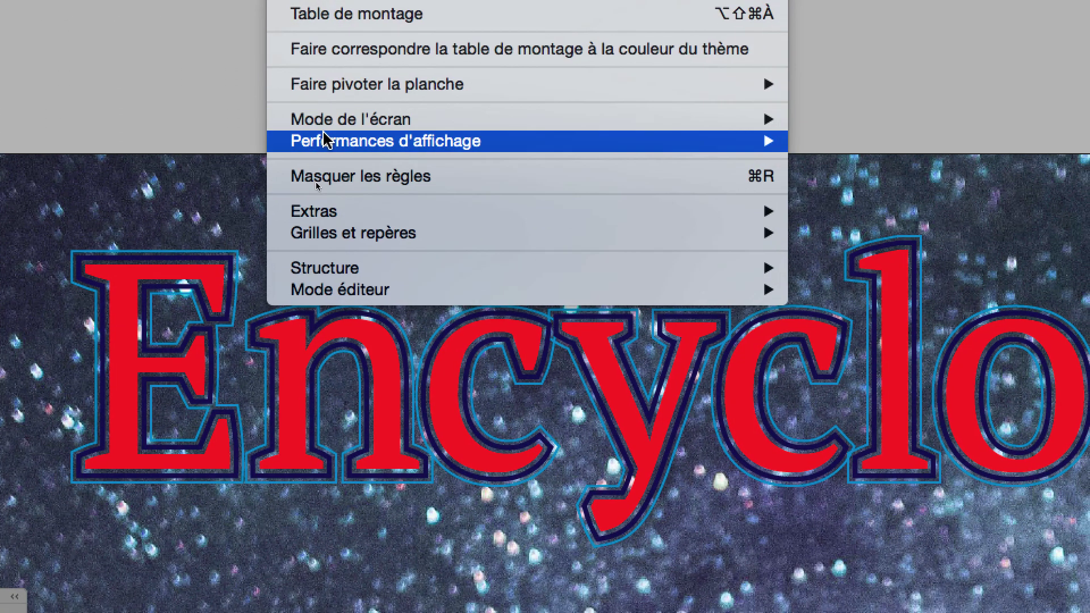
mouse_move(447, 373)
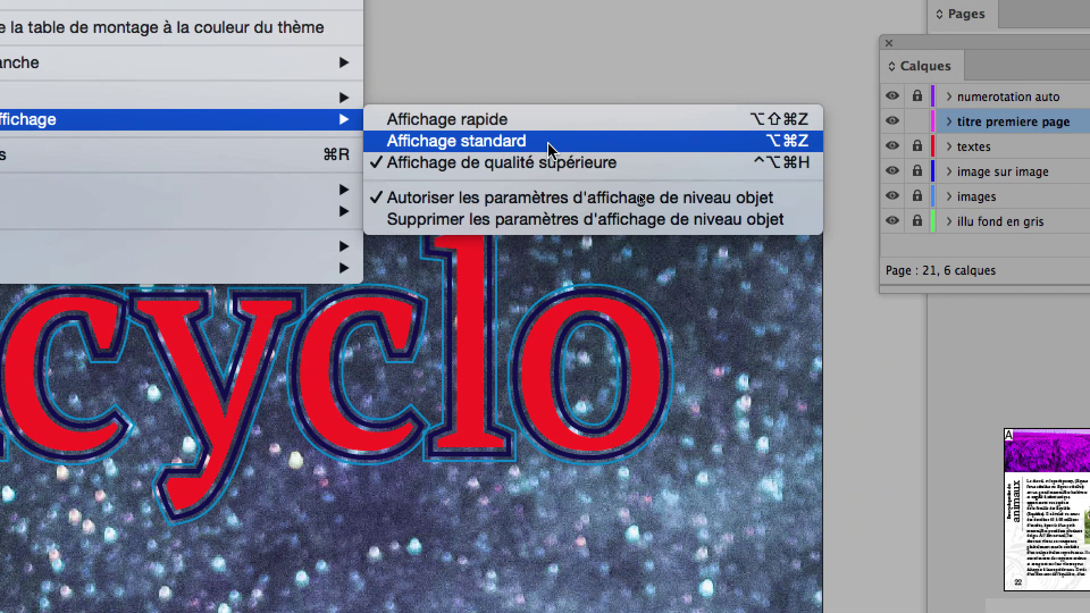
left_click(548, 142)
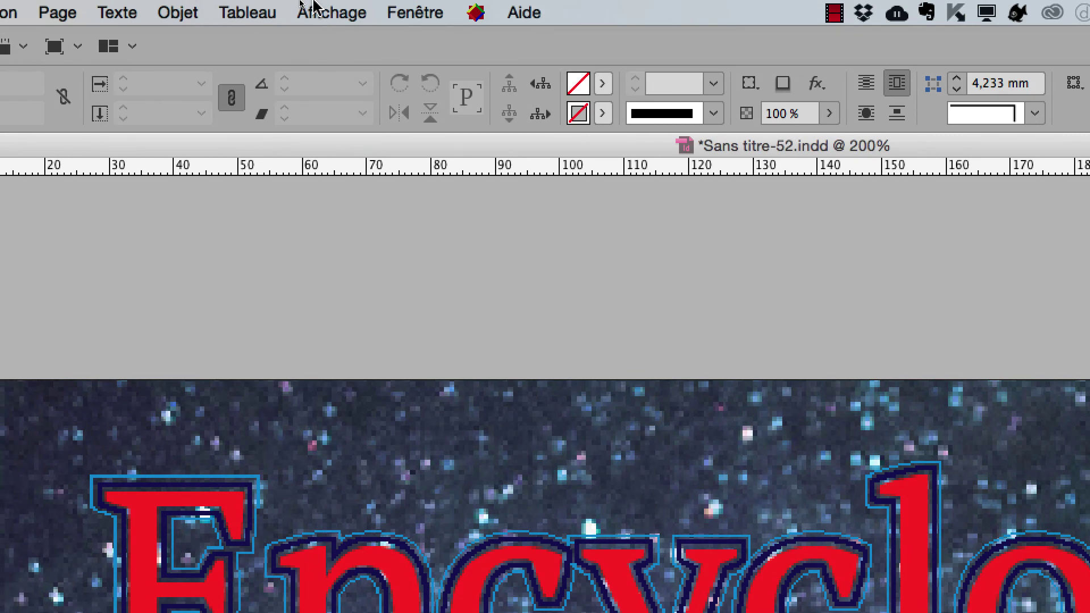
left_click(312, 6)
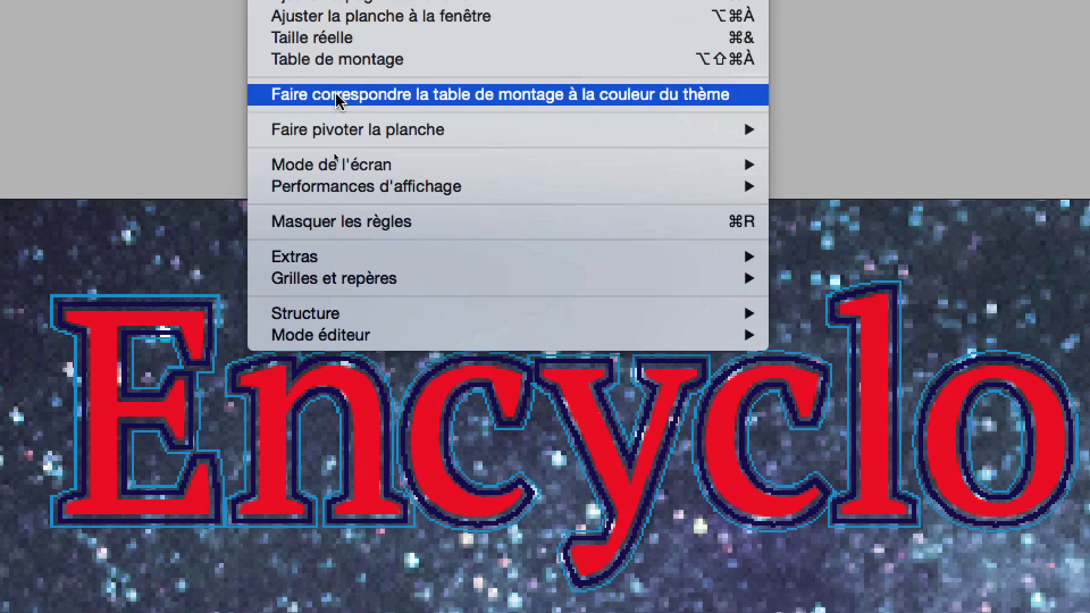
mouse_move(341, 186)
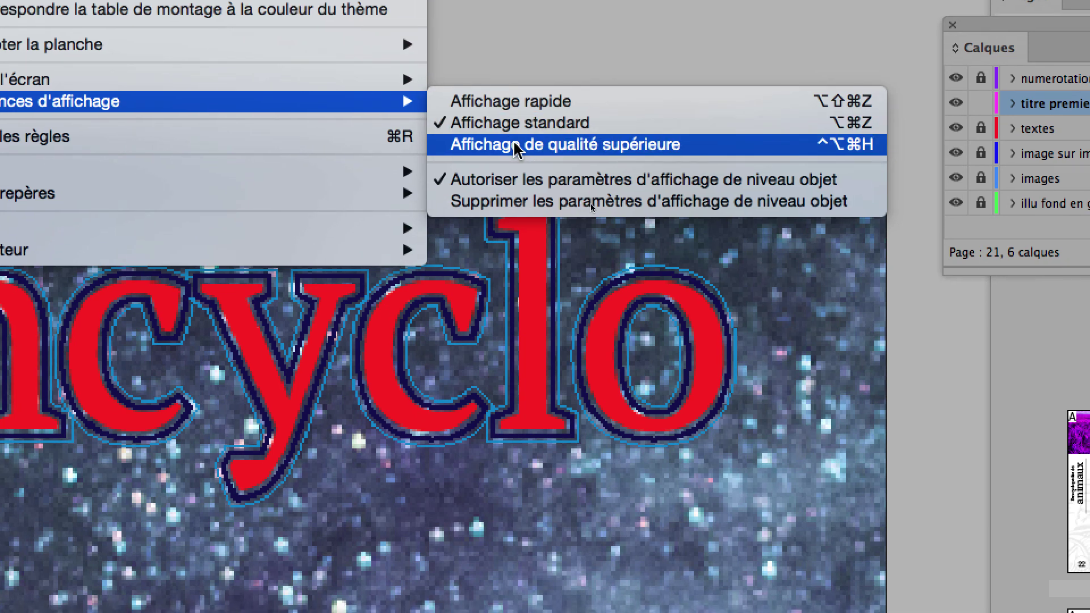
left_click(516, 145)
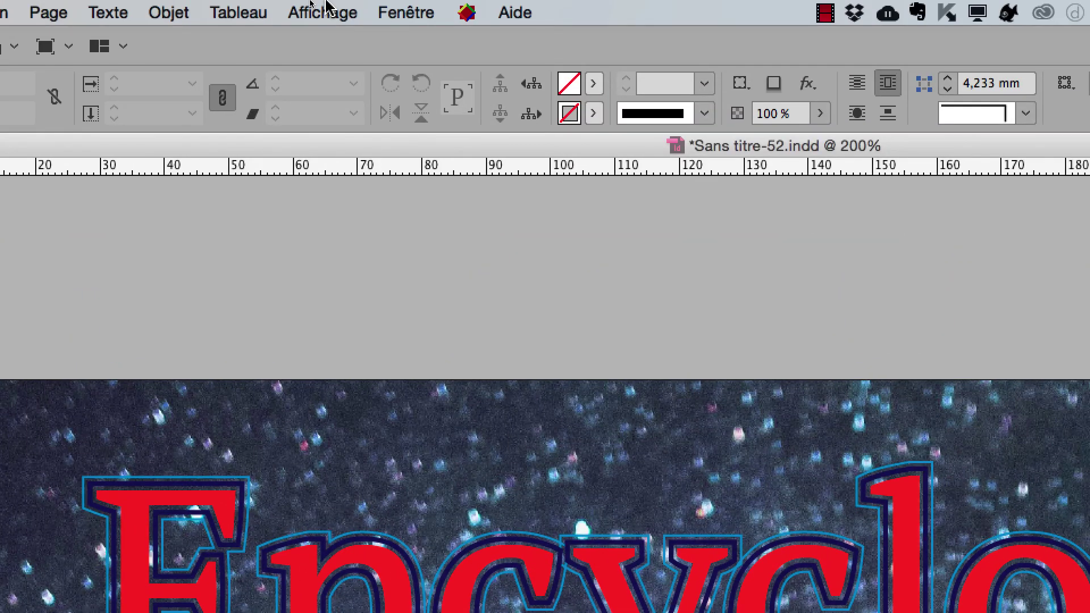
left_click(323, 9)
mouse_move(364, 310)
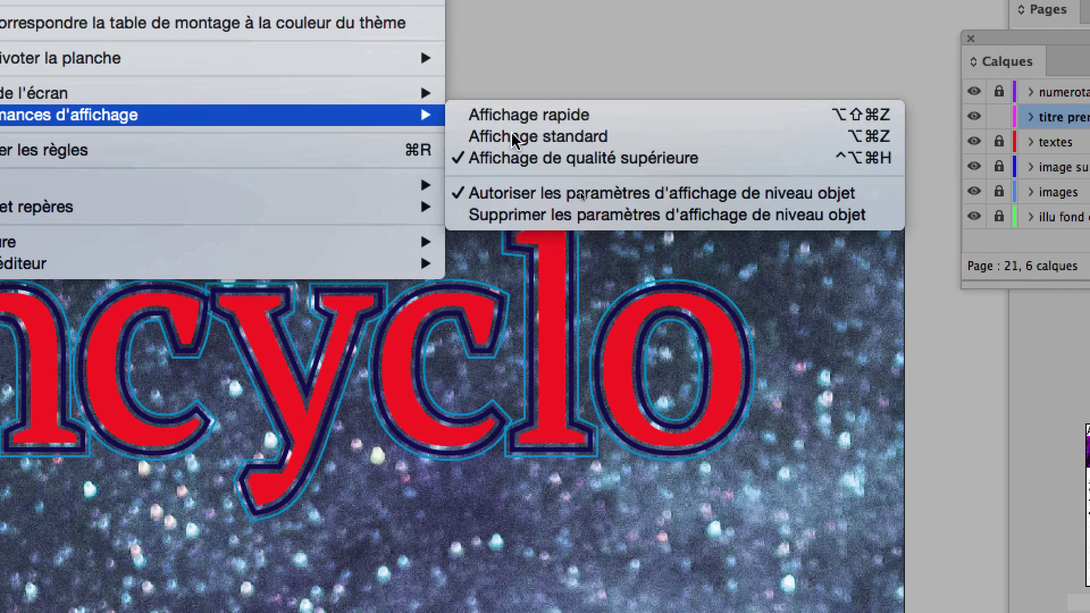
left_click(511, 121)
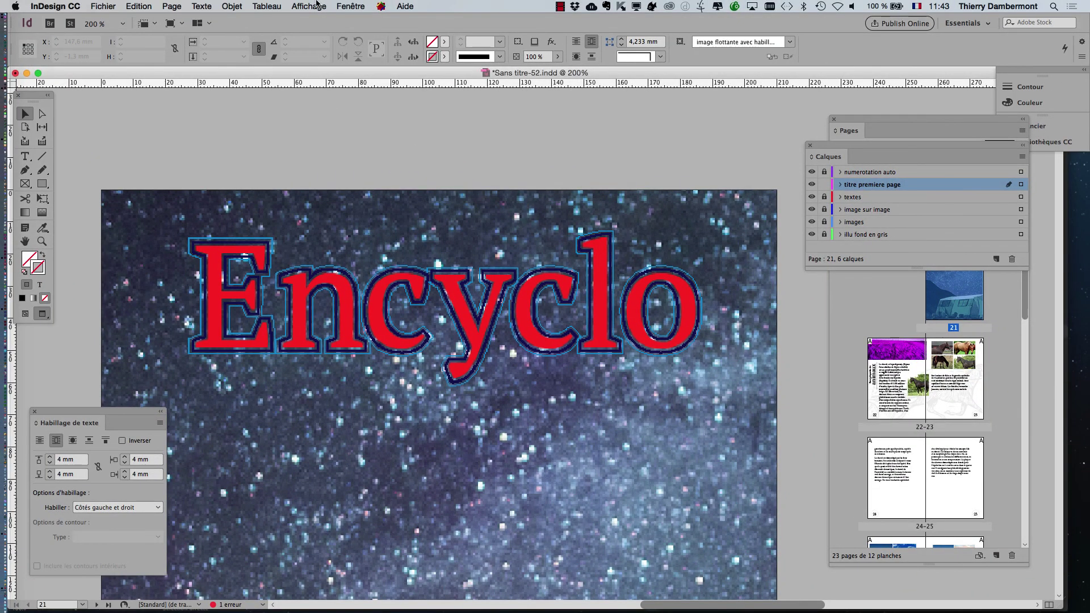
Restore the display performance to Affichage de qualité supérieure and check the cover at 100 %.
left_click(309, 7)
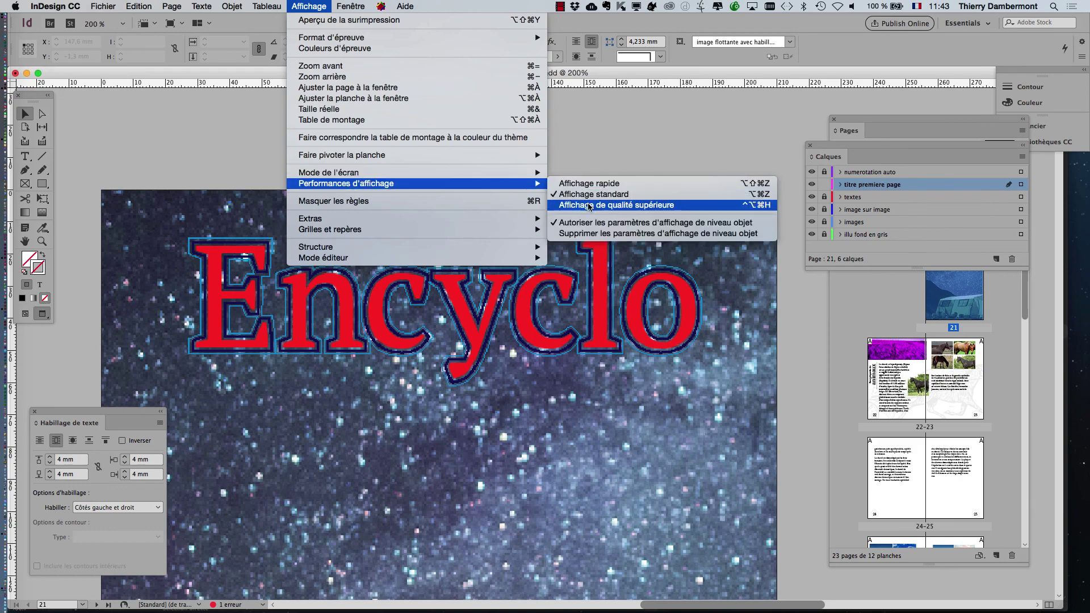
left_click(575, 198)
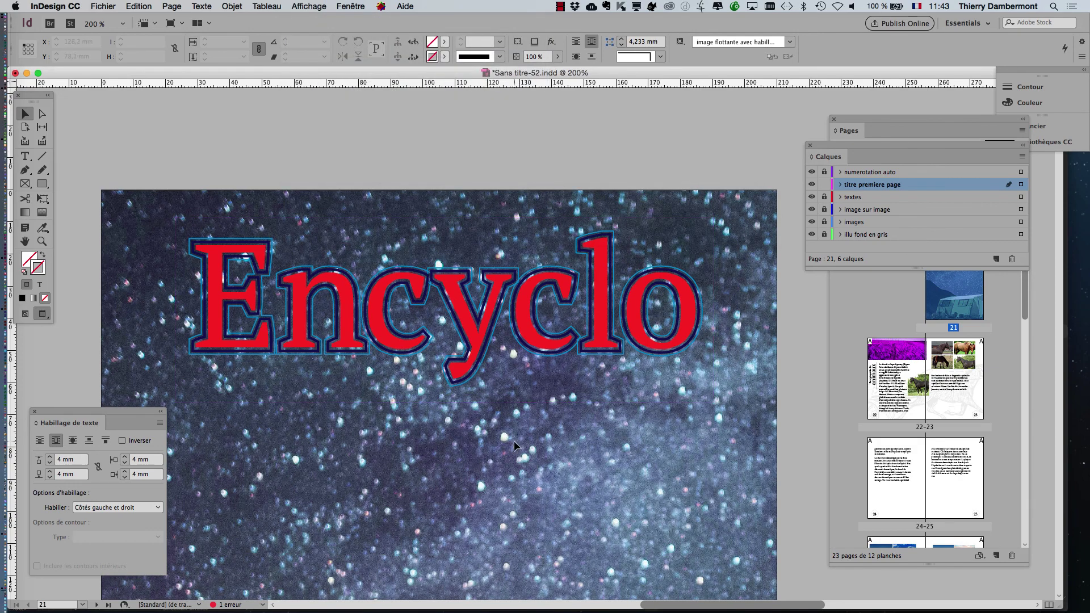
scroll(513, 440, "down", 1)
scroll(513, 440, "down", 1)
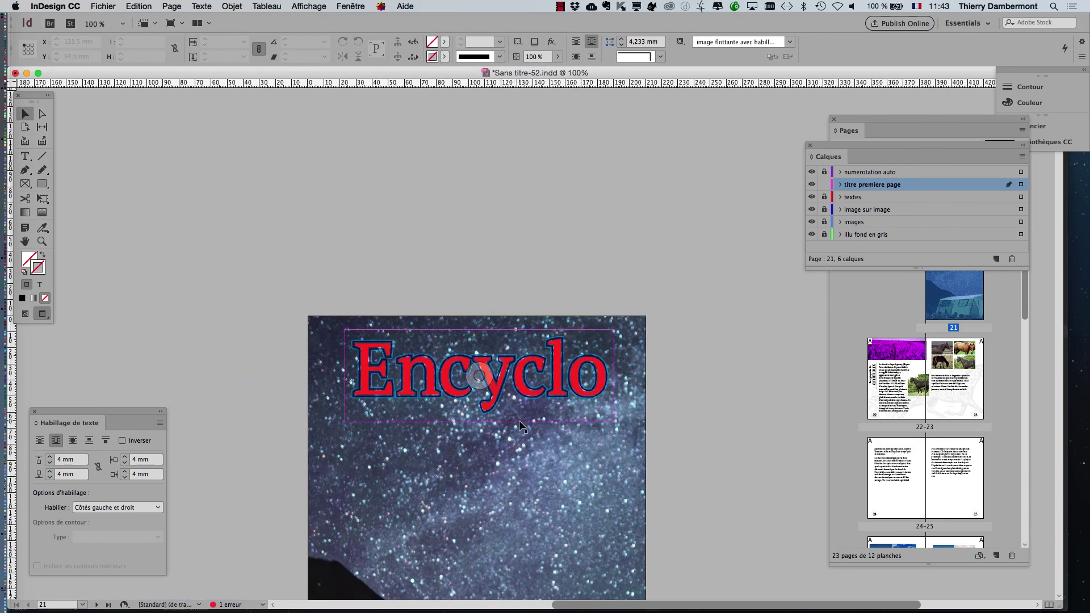
scroll(519, 421, "down", 5)
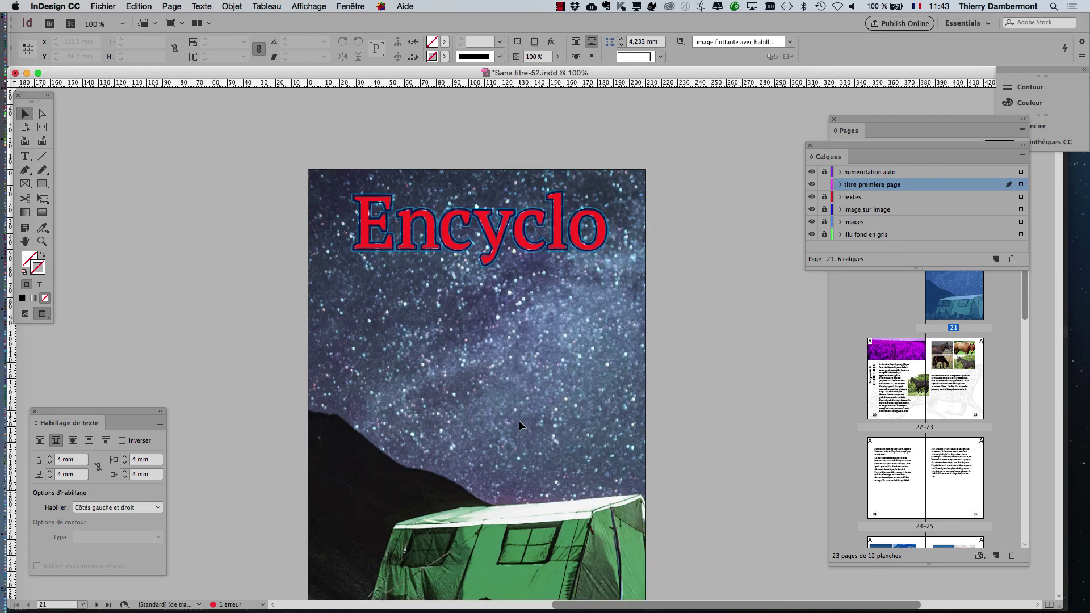